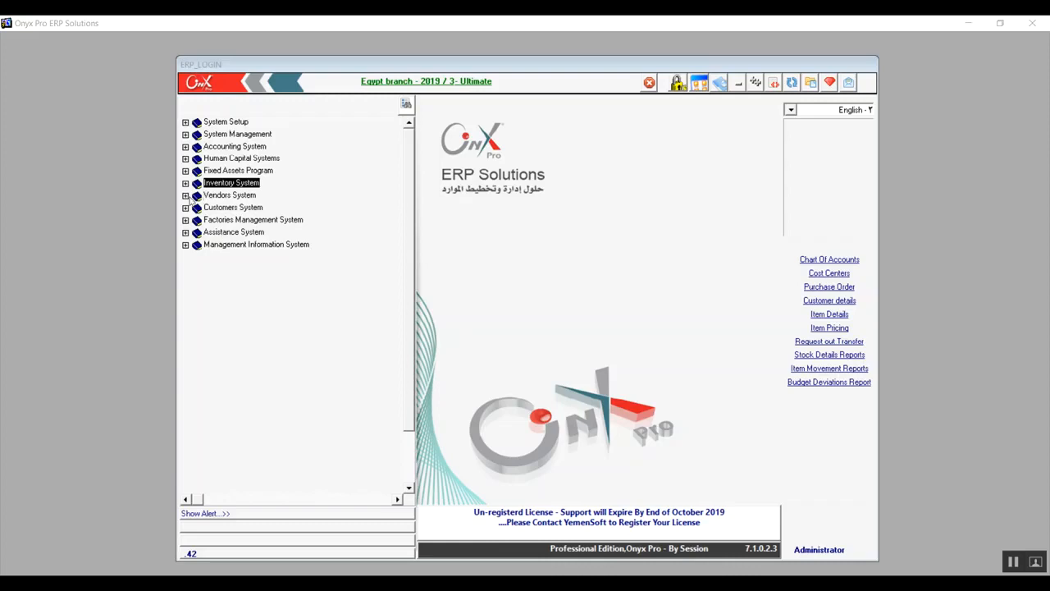
# Step: Open the Contract Details screen from the Accounts Payable System transactions in the Vendors System
pyautogui.click(218, 196)
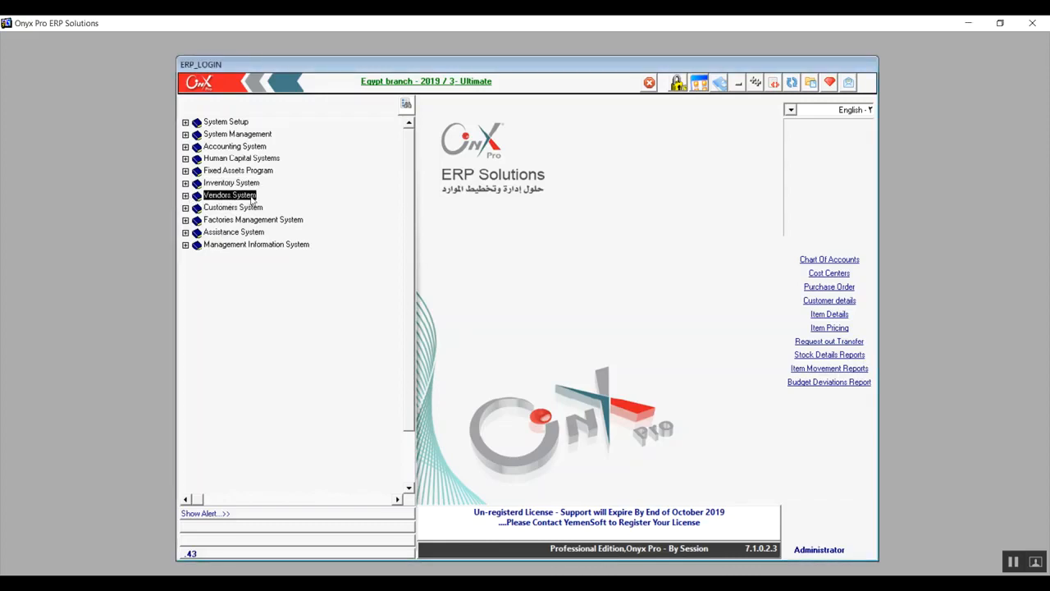
pyautogui.click(184, 196)
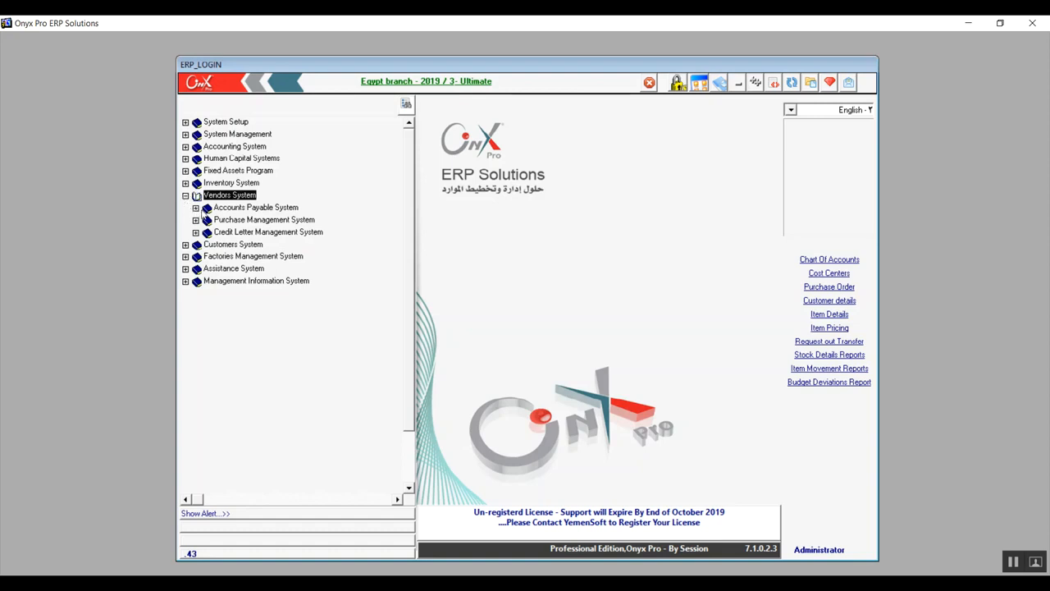
pyautogui.click(222, 210)
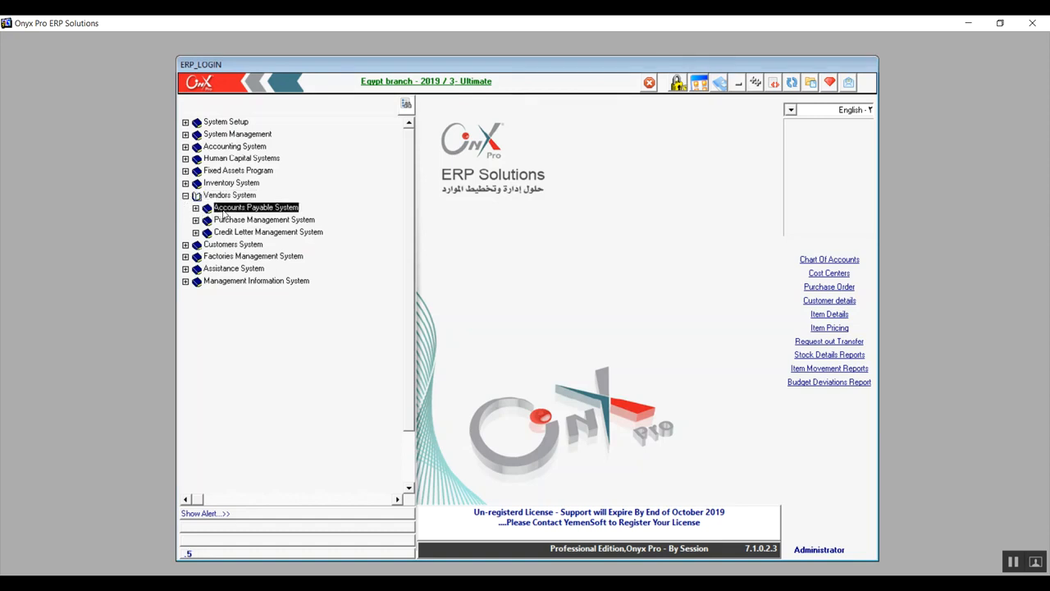
pyautogui.click(196, 209)
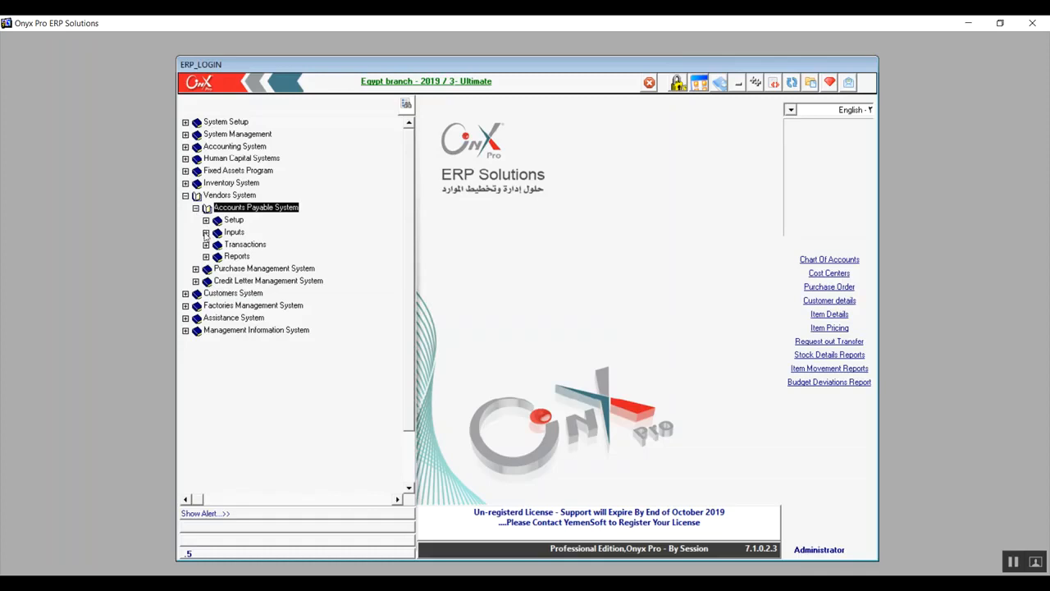
pyautogui.click(234, 245)
pyautogui.click(235, 256)
pyautogui.doubleClick(235, 246)
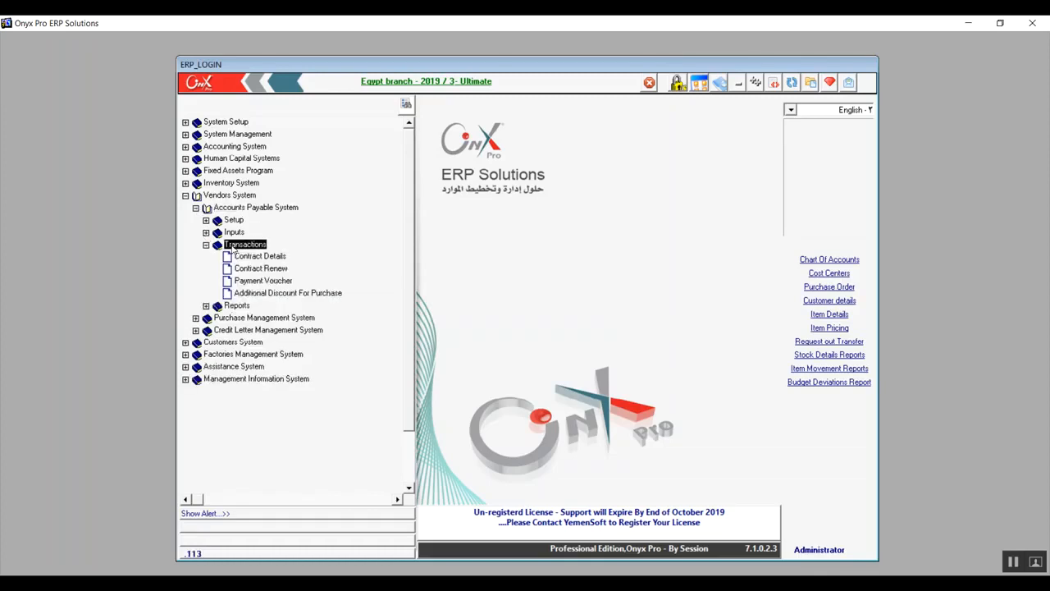
pyautogui.click(238, 257)
pyautogui.doubleClick(238, 257)
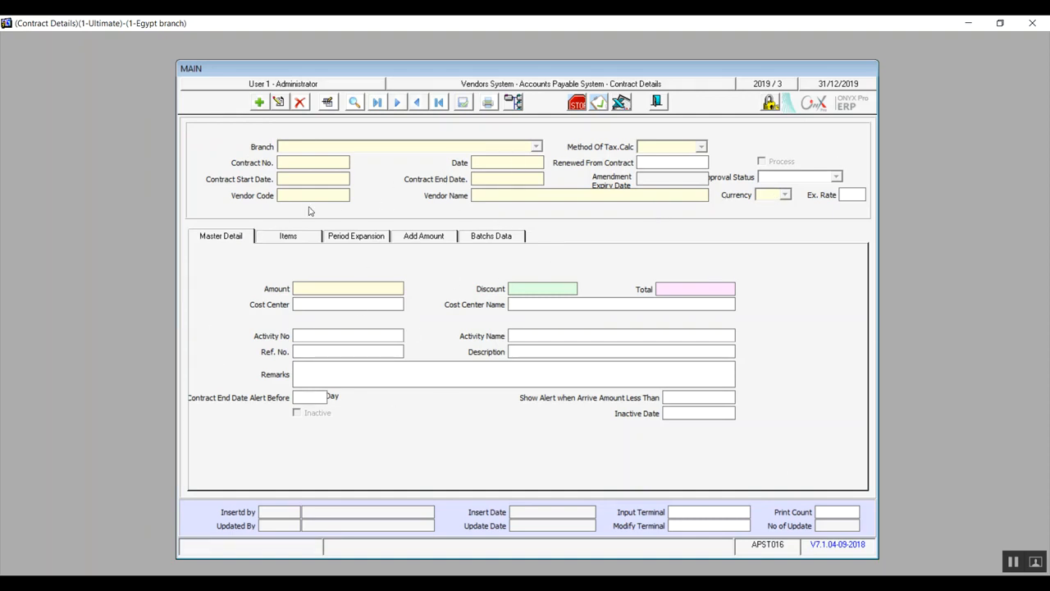
# Step: Start a new contract record for the 1-Egypt branch
pyautogui.click(259, 102)
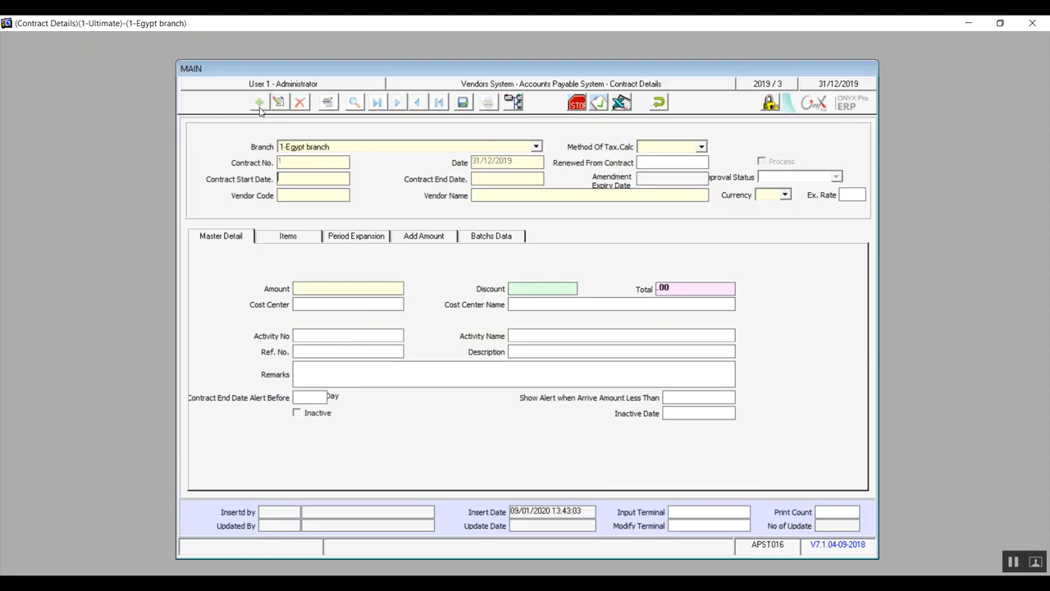
pyautogui.click(536, 146)
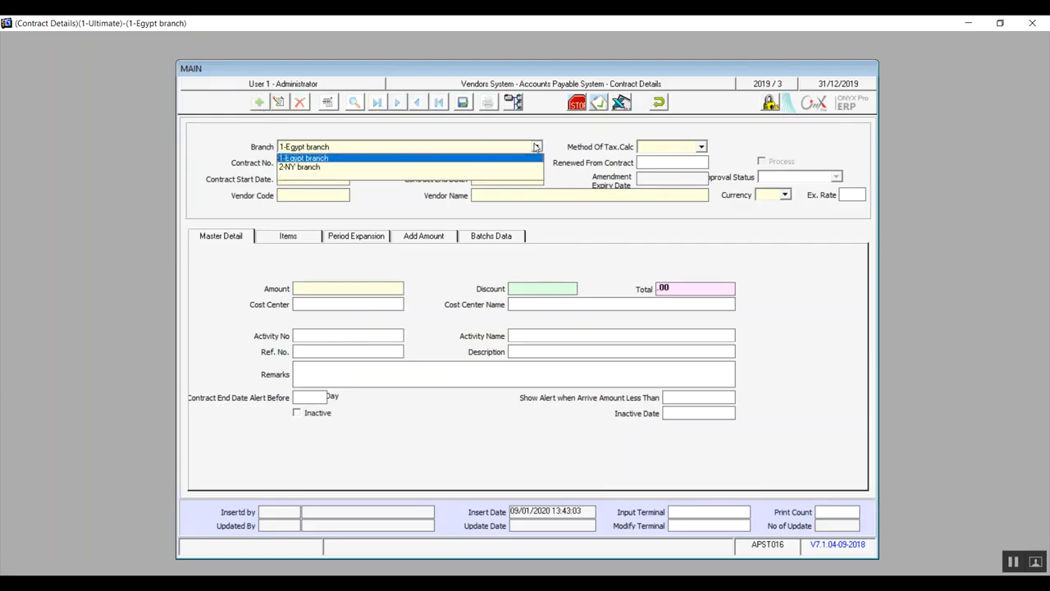
pyautogui.click(479, 157)
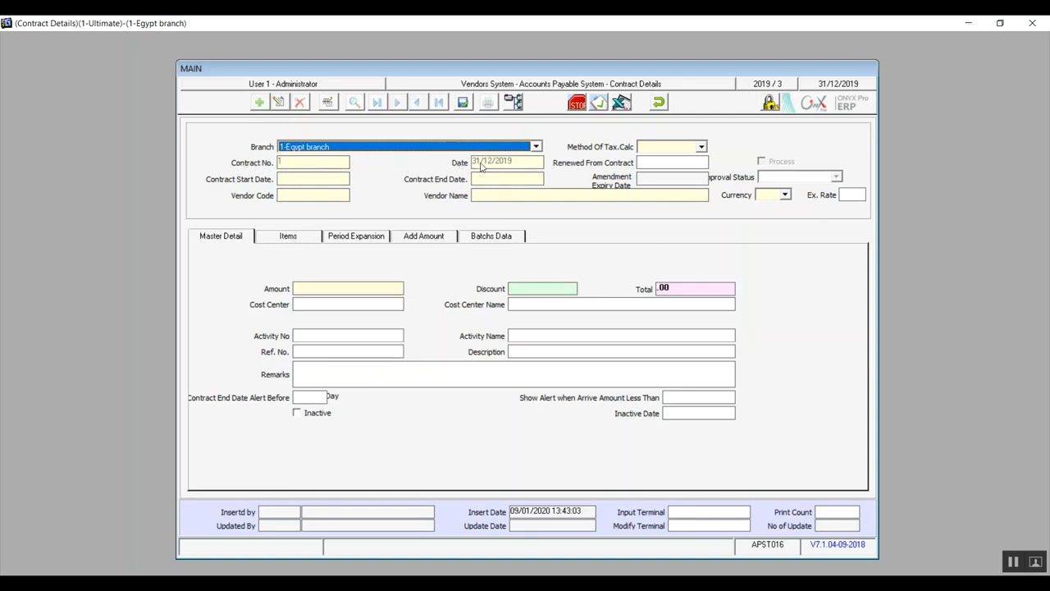
# Step: Set the contract start date to 01/01/2020 and the contract end date to 30/05/2020
pyautogui.click(308, 178)
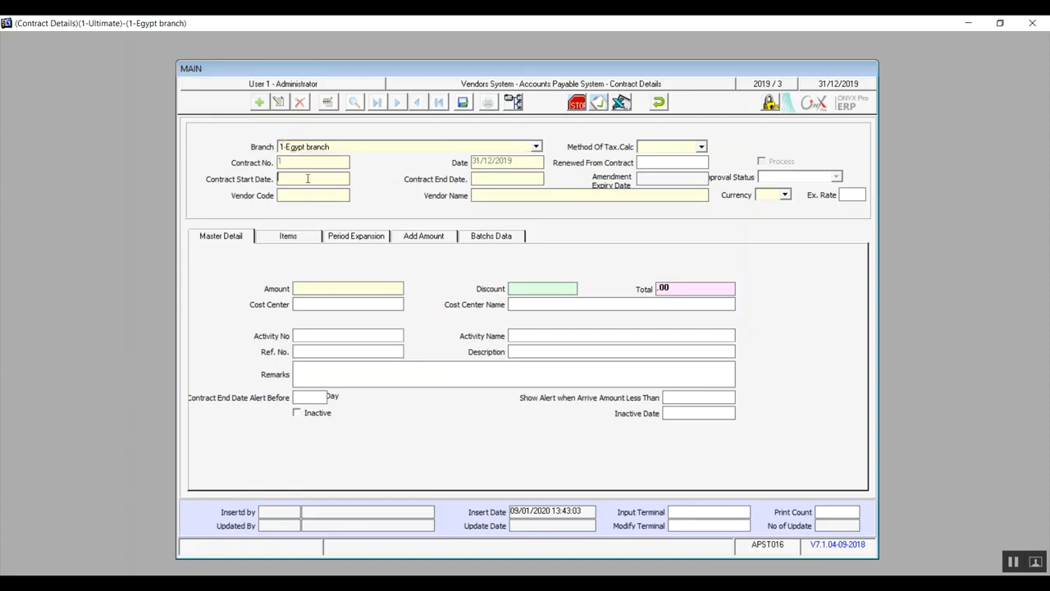
pyautogui.write('1/1/201')
pyautogui.click(487, 180)
pyautogui.write('30//5/2020')
# Step: Look up the vendor list and assign the vendor "Good for you" to the contract
pyautogui.click(338, 197)
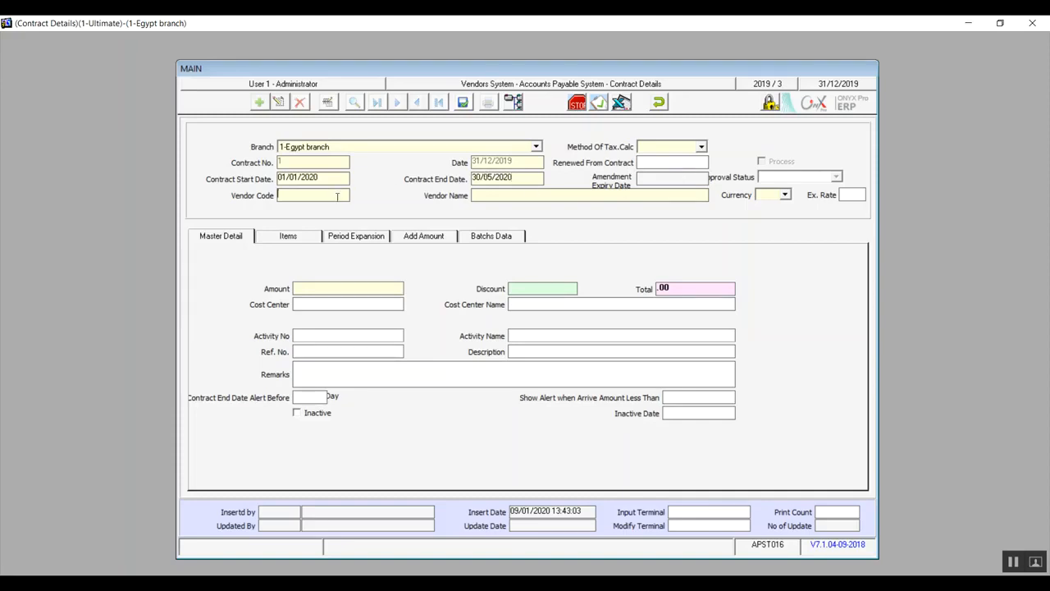
pyautogui.doubleClick(337, 196)
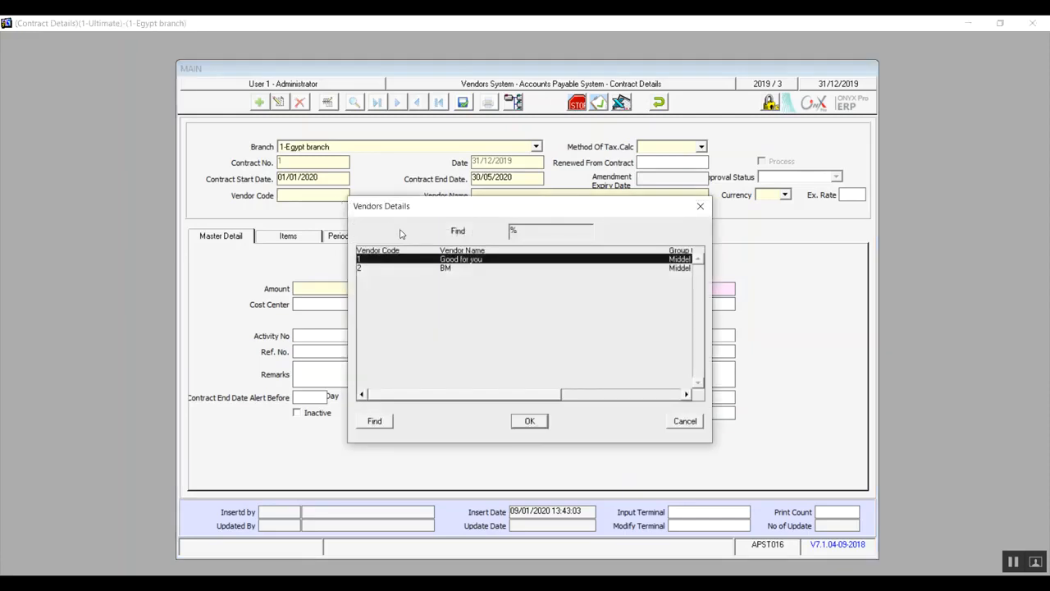
pyautogui.doubleClick(450, 260)
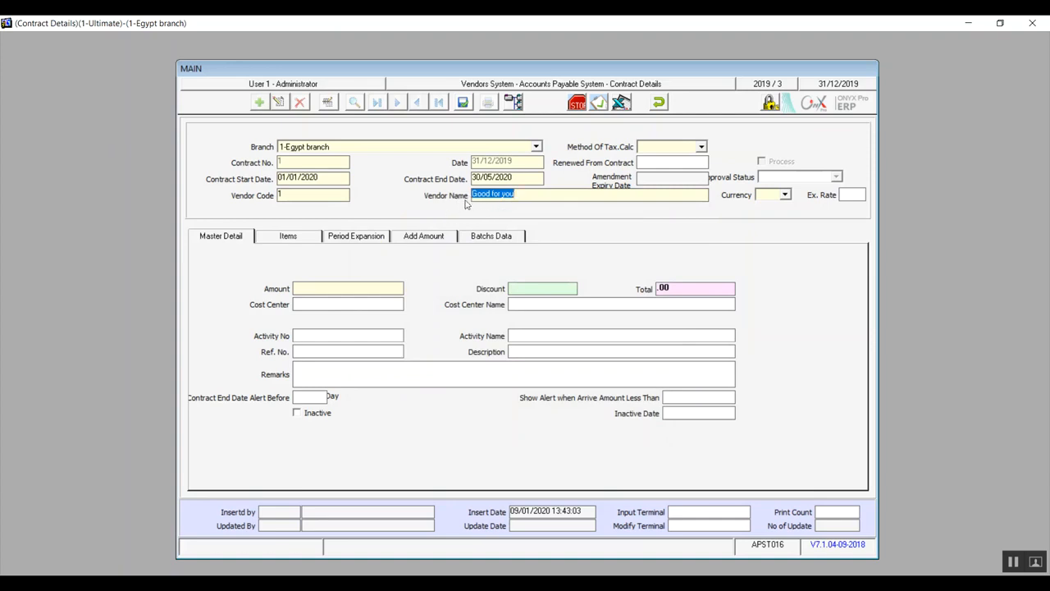
pyautogui.click(531, 197)
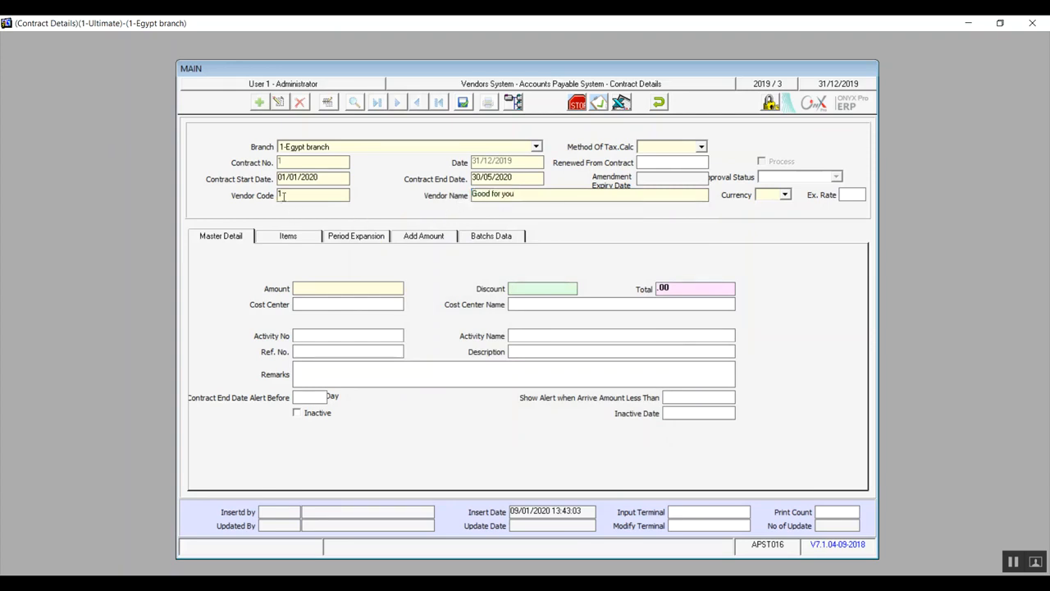
# Step: Set the contract currency to EGP and the tax calculation method to 1-1
pyautogui.click(786, 197)
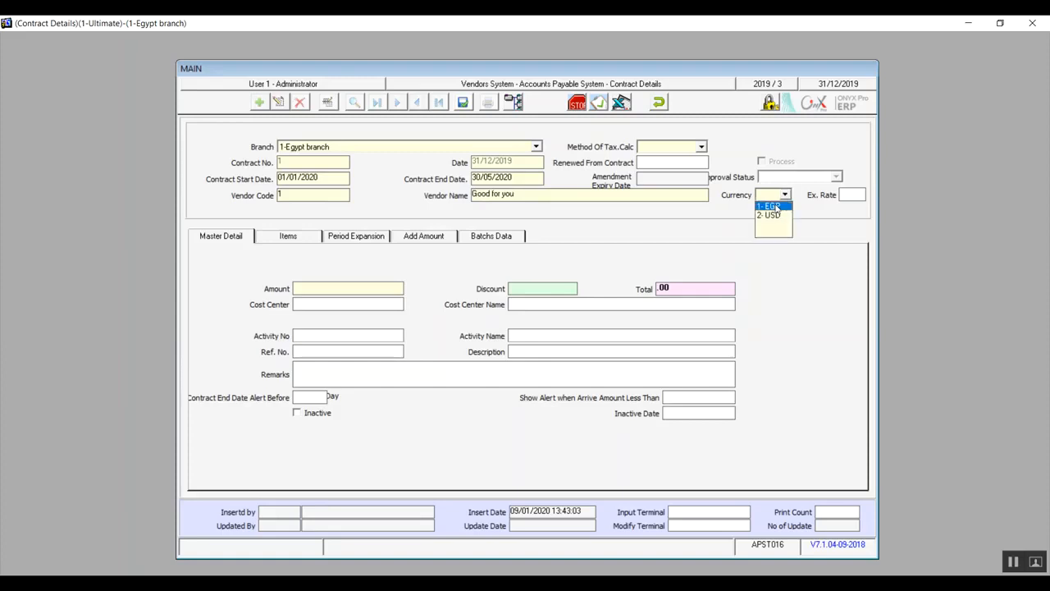
pyautogui.click(772, 206)
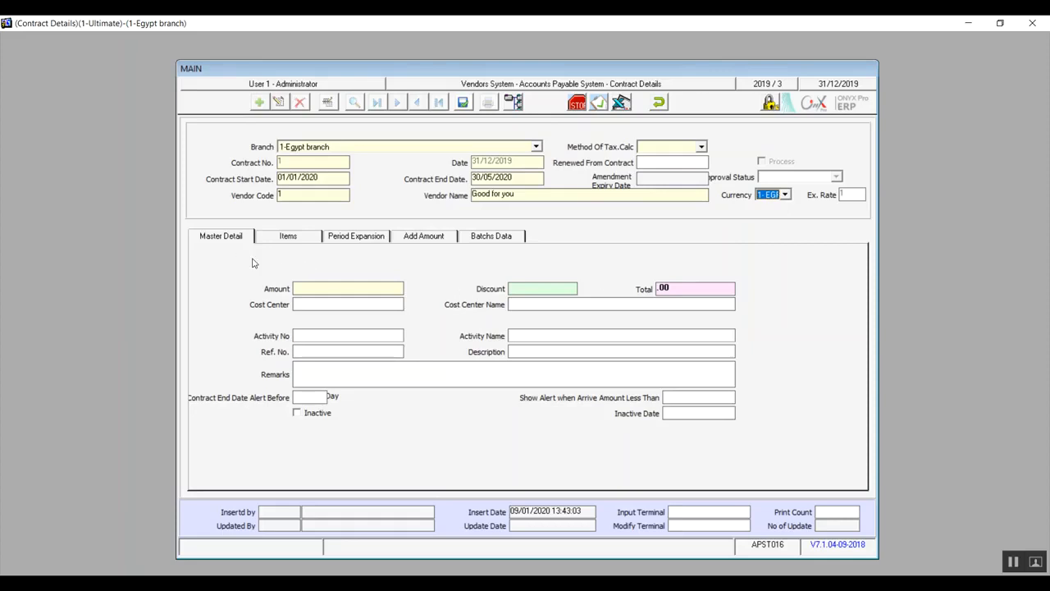
pyautogui.click(701, 147)
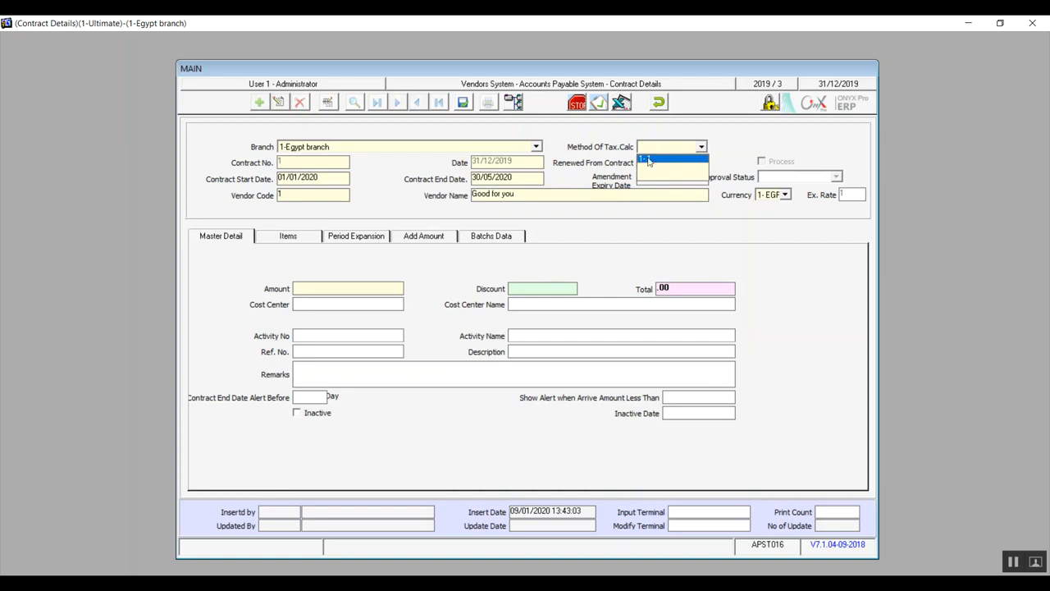
pyautogui.click(648, 159)
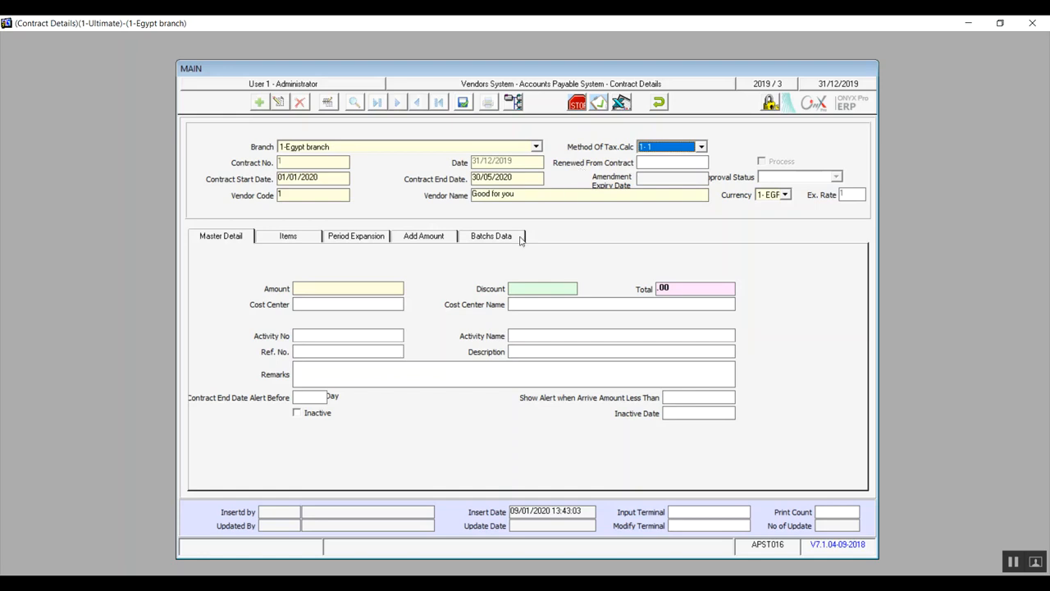
pyautogui.click(280, 237)
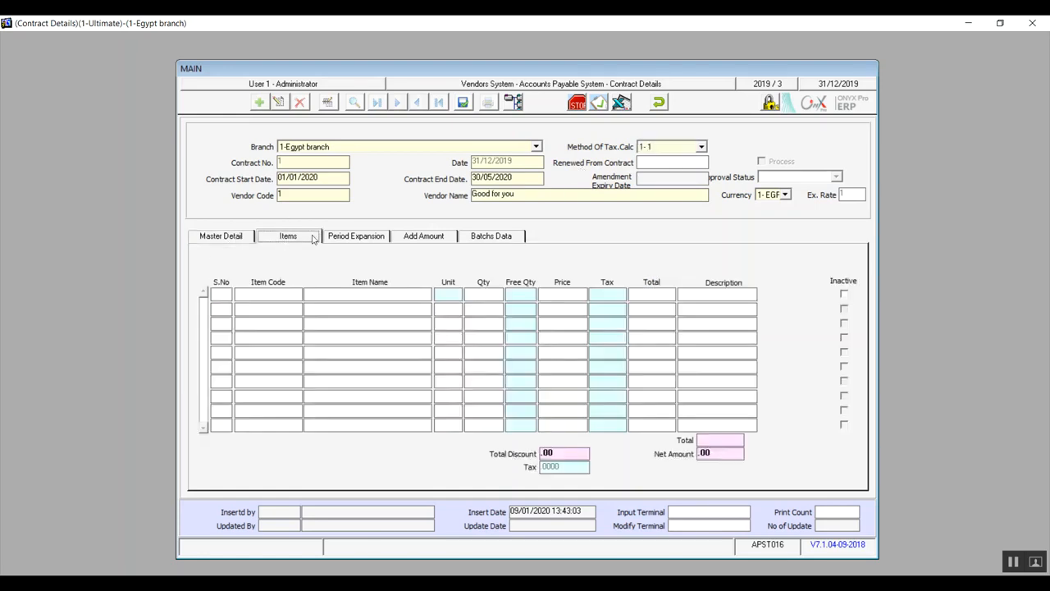
pyautogui.click(341, 238)
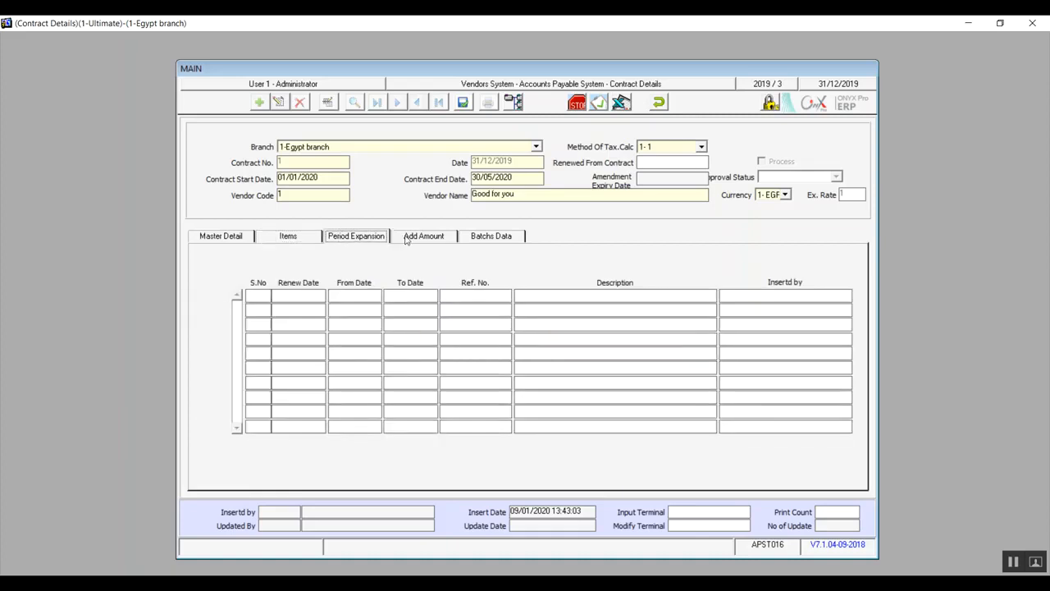
pyautogui.click(409, 240)
pyautogui.click(482, 238)
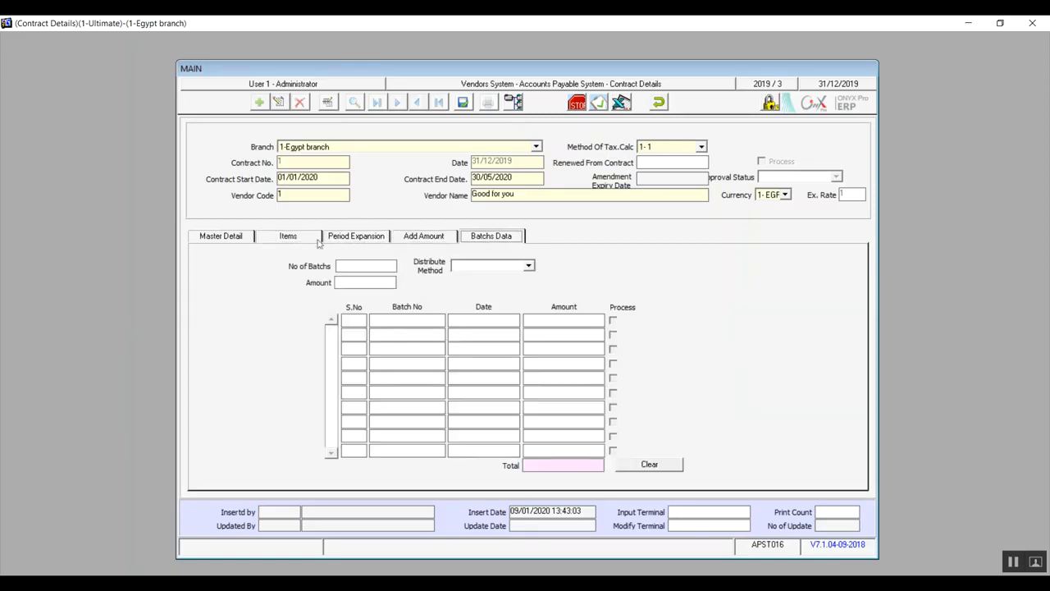
# Step: In the contract's master details, set the amount to 10,000 and the discount to 100
pyautogui.click(232, 240)
pyautogui.click(305, 291)
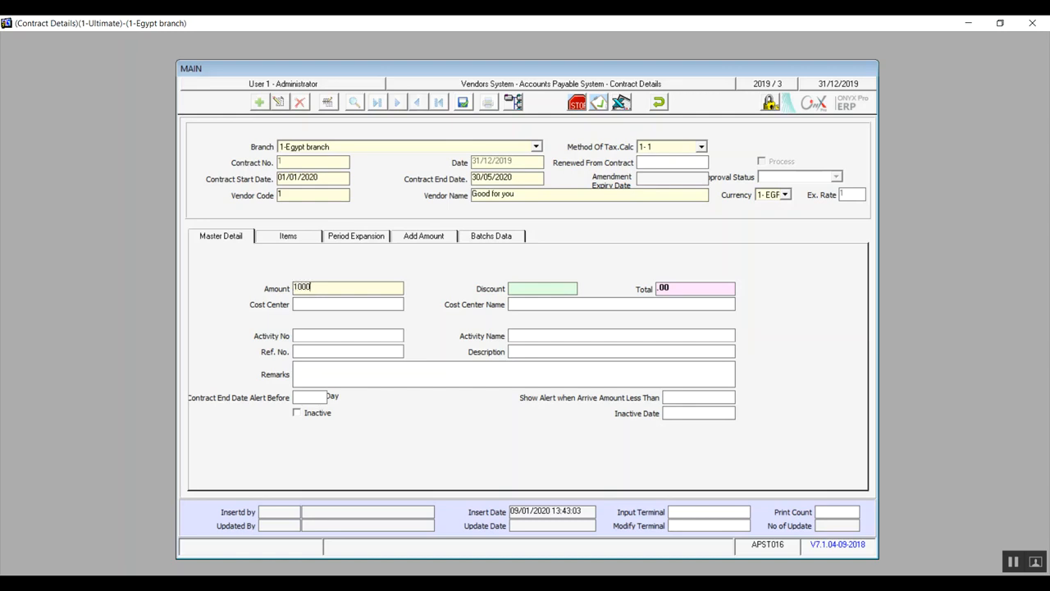
pyautogui.click(517, 290)
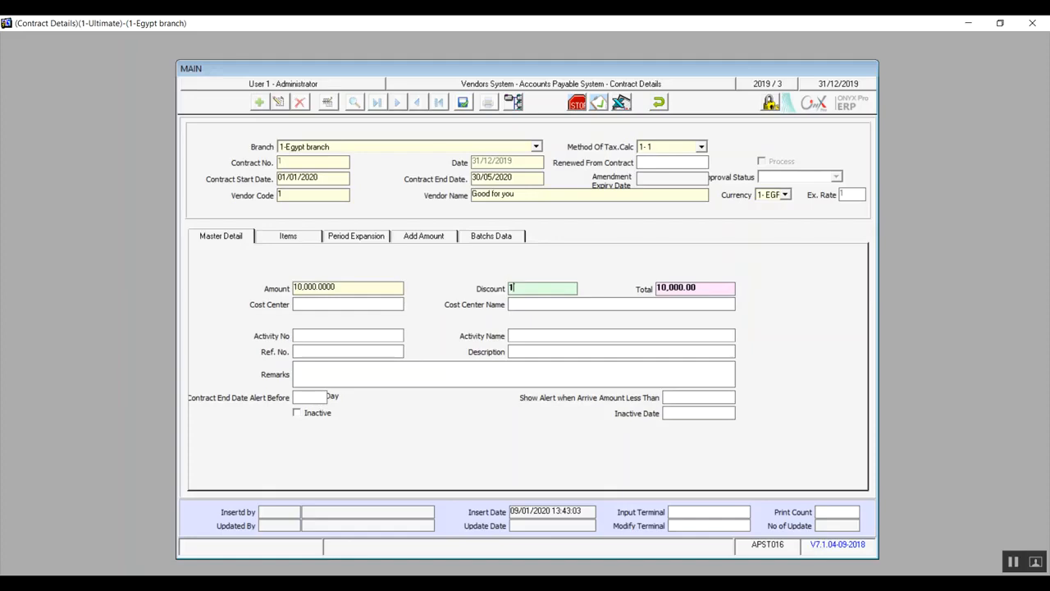
pyautogui.write('100')
# Step: Try to set the contract's cost center to 1
pyautogui.click(383, 306)
pyautogui.write('1')
pyautogui.press('Return')
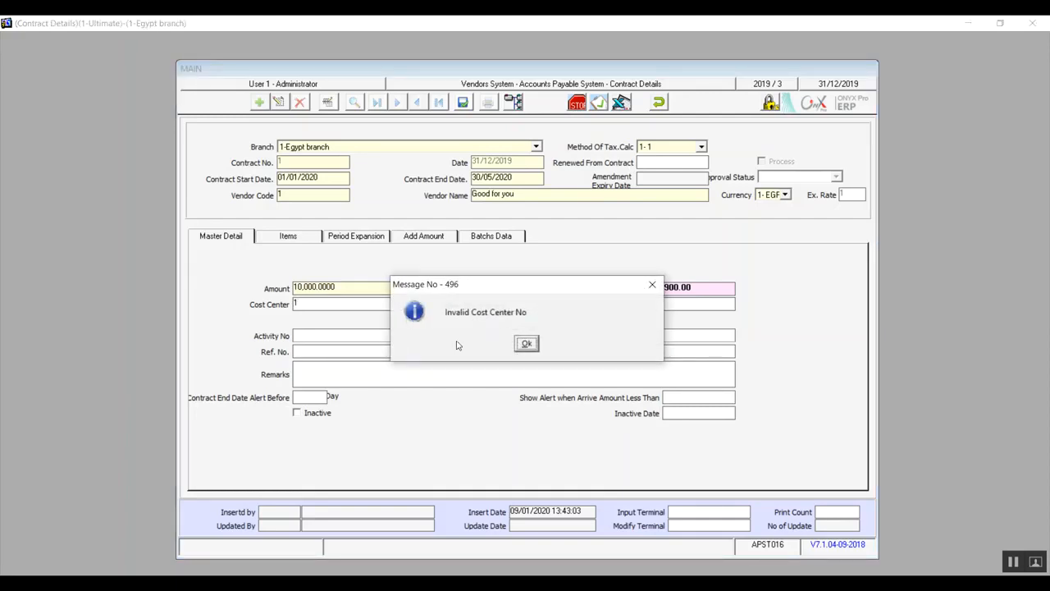
pyautogui.click(526, 343)
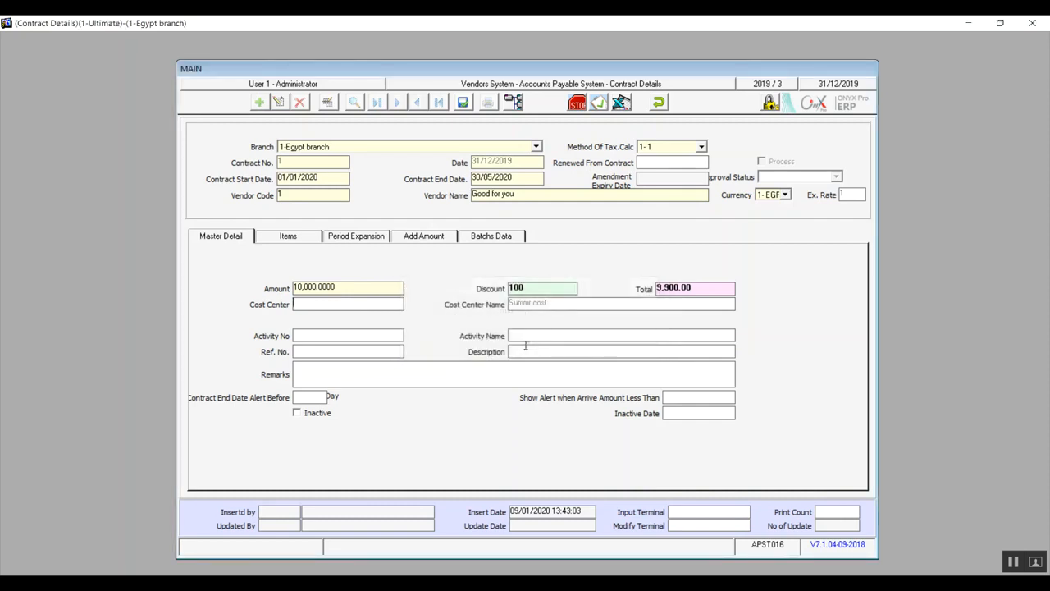
# Step: Assign cost center 2, summr 1, from the cost centers chart and enter reference number 213
pyautogui.press('F9')
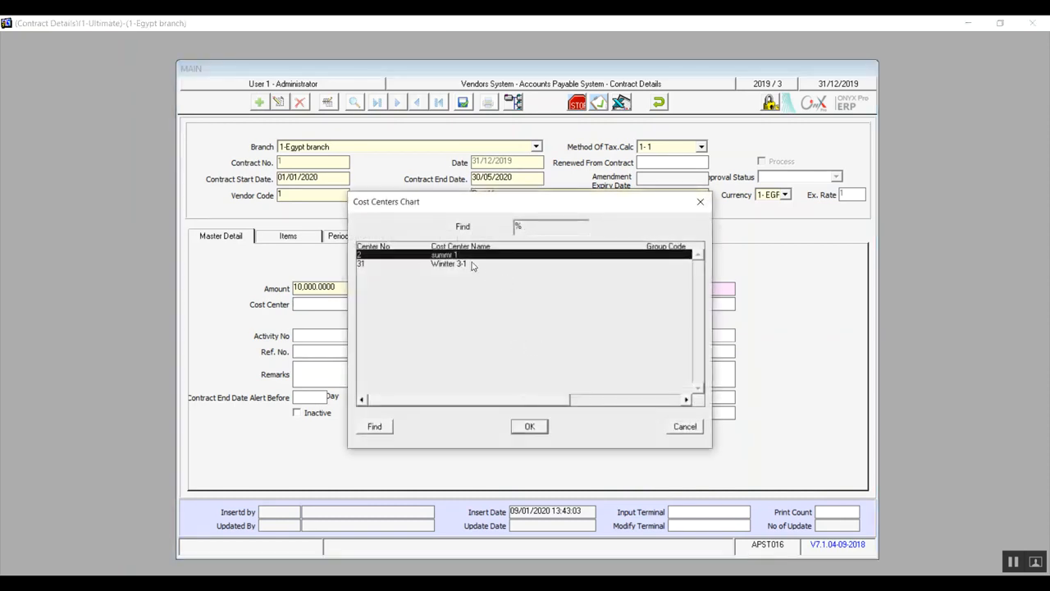
pyautogui.doubleClick(465, 260)
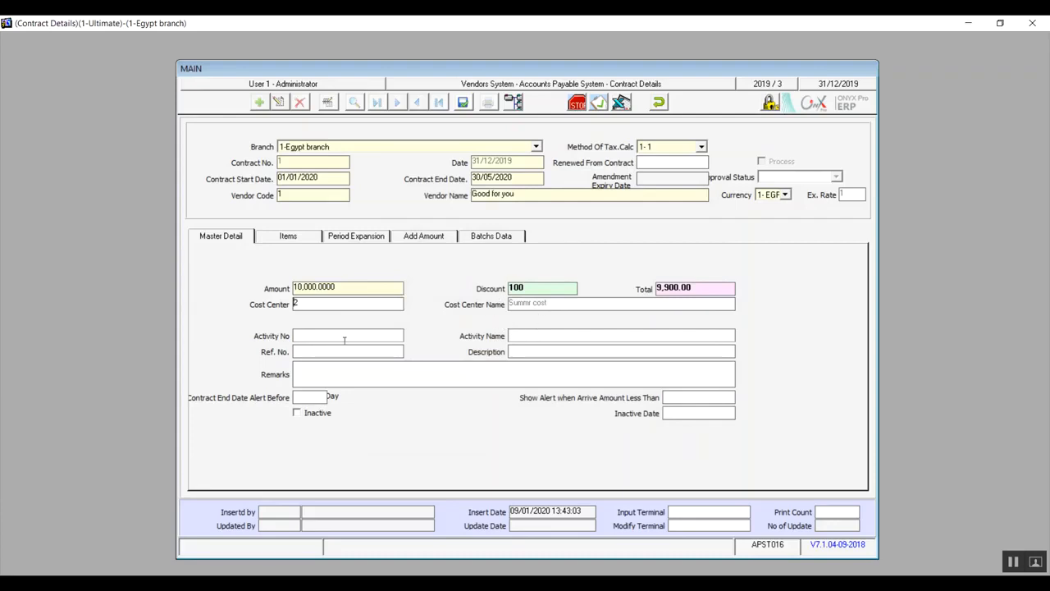
pyautogui.click(344, 336)
pyautogui.click(316, 354)
# Step: Set the contract end date alert to 60 days before expiry
pyautogui.press('BackSpace')
pyautogui.press('BackSpace')
pyautogui.write('60')
# Step: Set the contract amount to 1,000 and show an alert when the amount falls below 100
pyautogui.doubleClick(351, 290)
pyautogui.write('1000')
pyautogui.click(676, 396)
pyautogui.write('100')
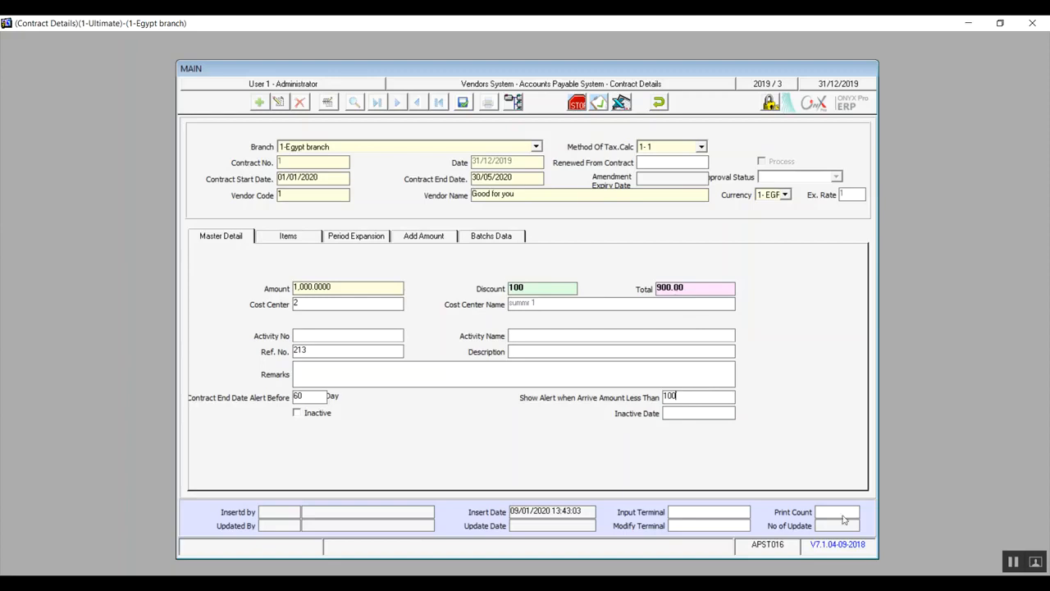
pyautogui.click(1015, 569)
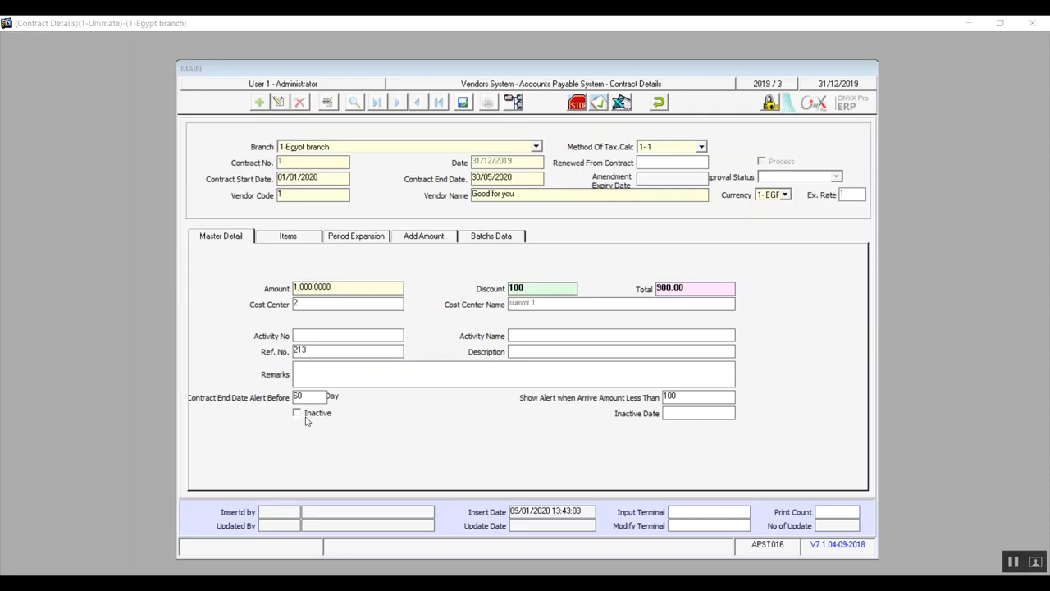
# Step: Mark the contract as inactive and clear the inactive mark again
pyautogui.click(305, 417)
pyautogui.click(307, 417)
pyautogui.click(307, 418)
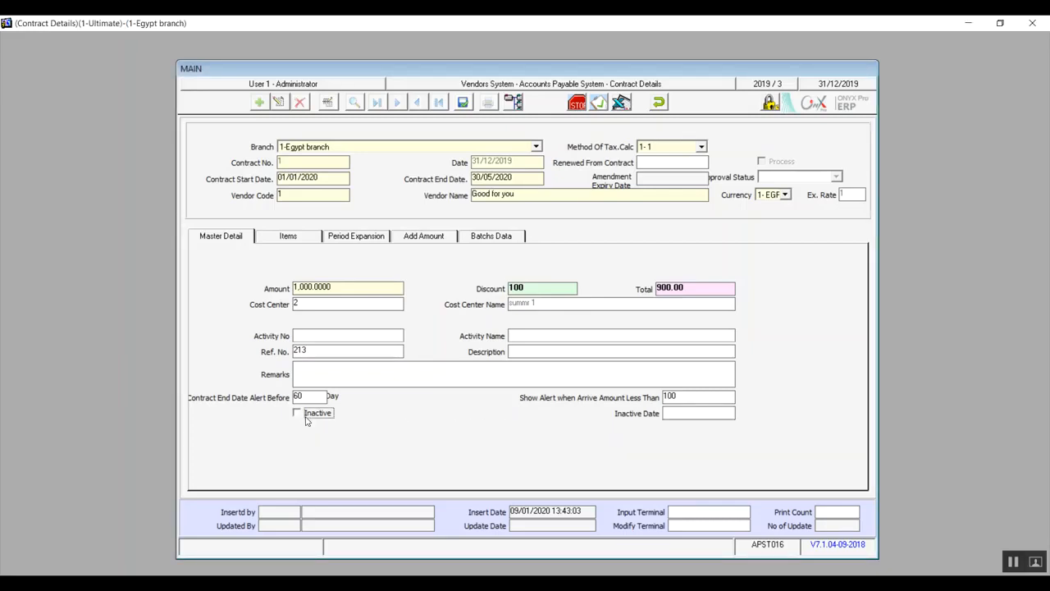
pyautogui.click(307, 418)
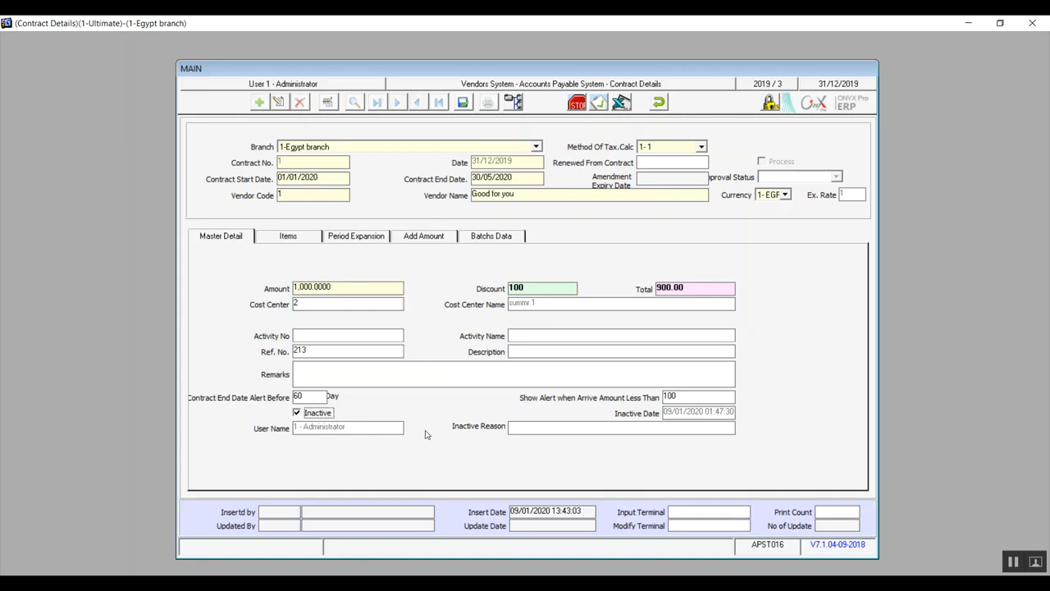
pyautogui.click(319, 414)
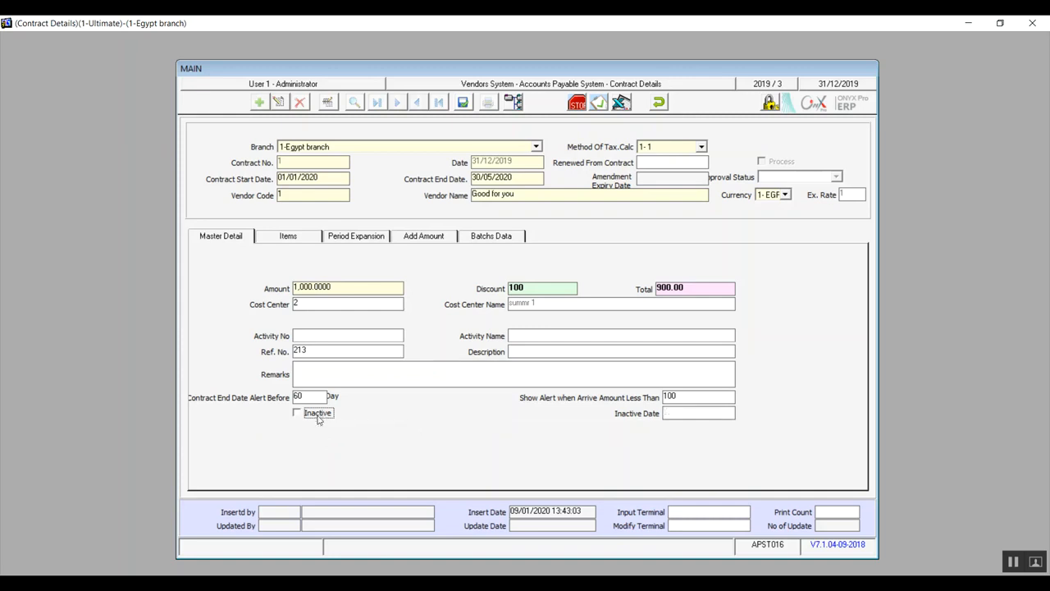
# Step: Add item 1, Silk, from the item list to the first line of the contract's items
pyautogui.click(296, 240)
pyautogui.click(271, 292)
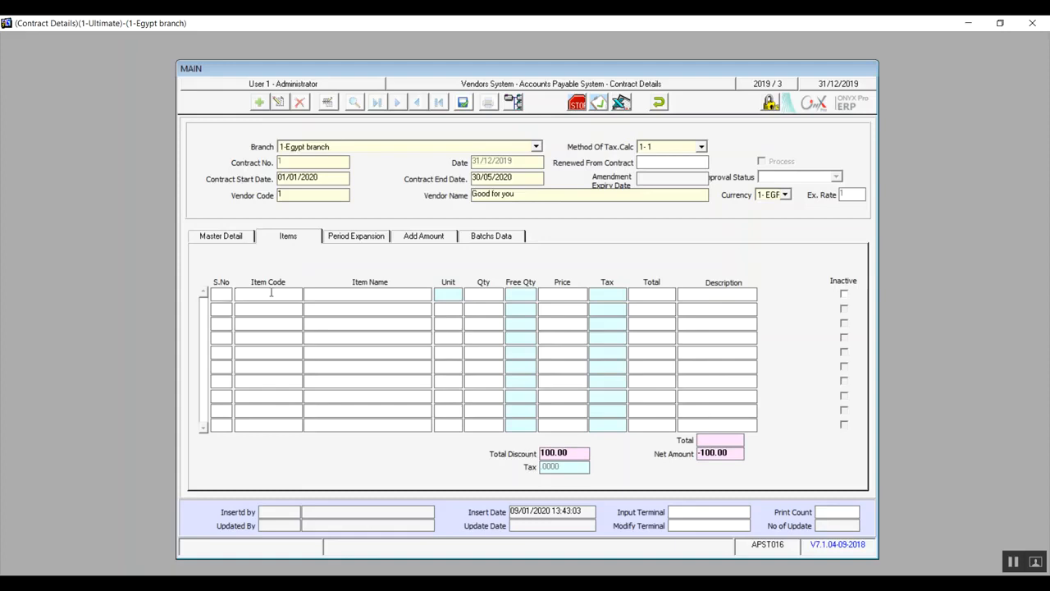
pyautogui.press('F9')
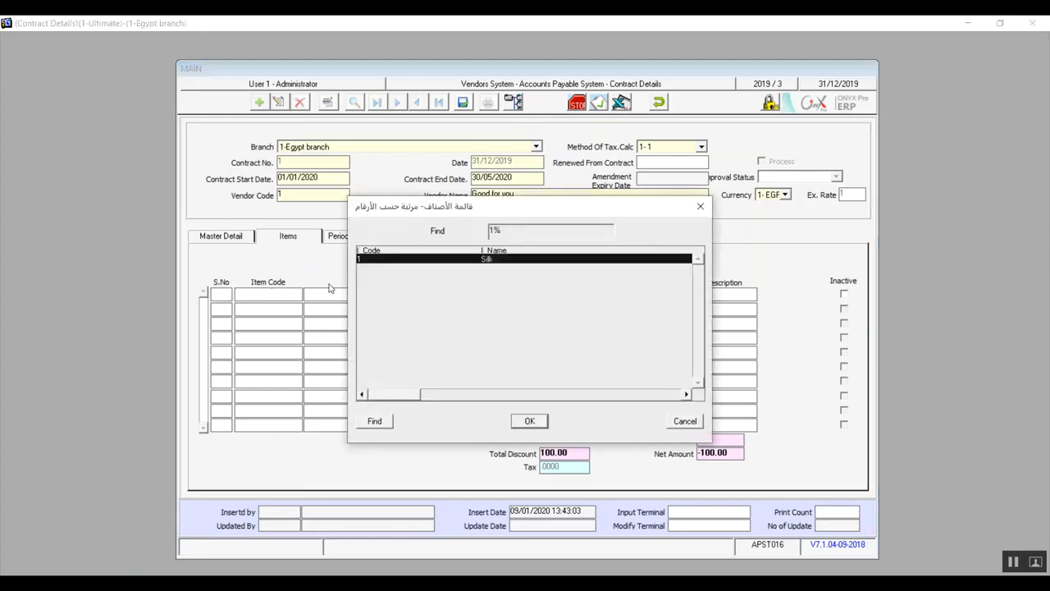
pyautogui.doubleClick(436, 261)
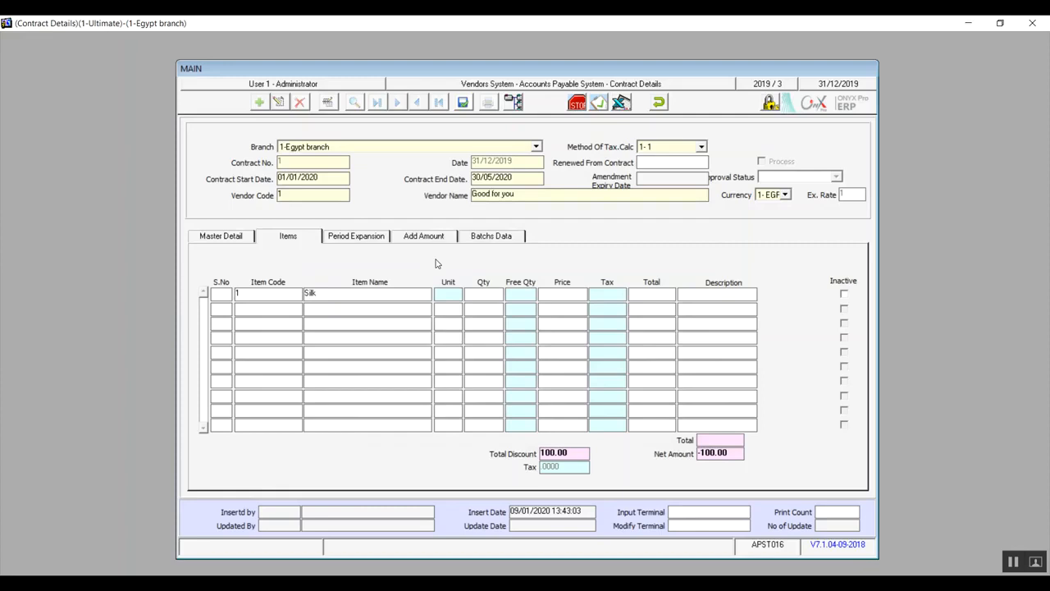
# Step: Complete the Silk item line with unit 2, quantity 10, free quantity 1 and price 100
pyautogui.press('Return')
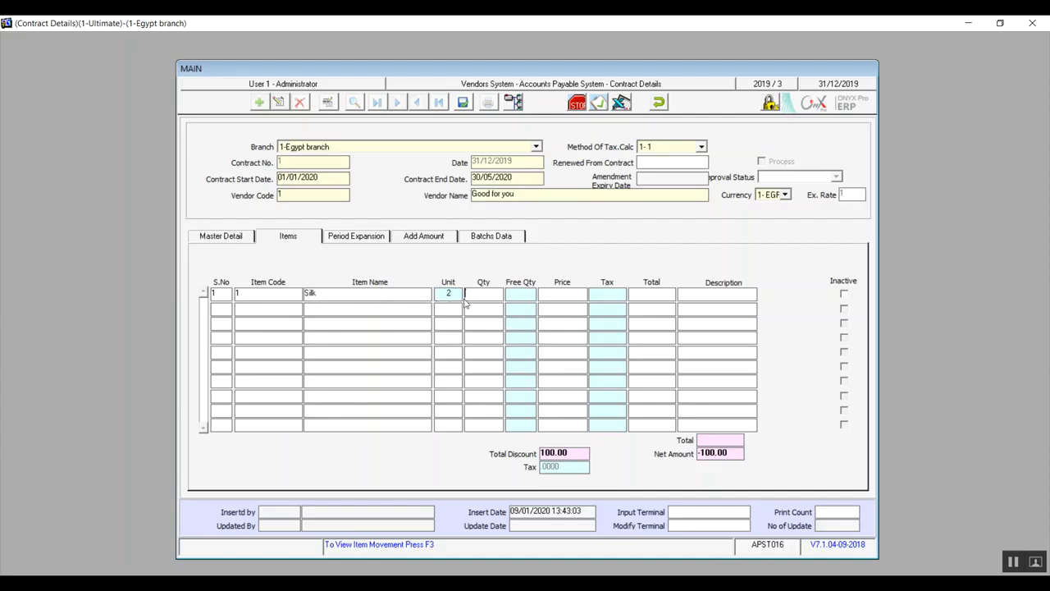
pyautogui.write('101')
pyautogui.click(551, 292)
pyautogui.write('100')
pyautogui.press('Tab')
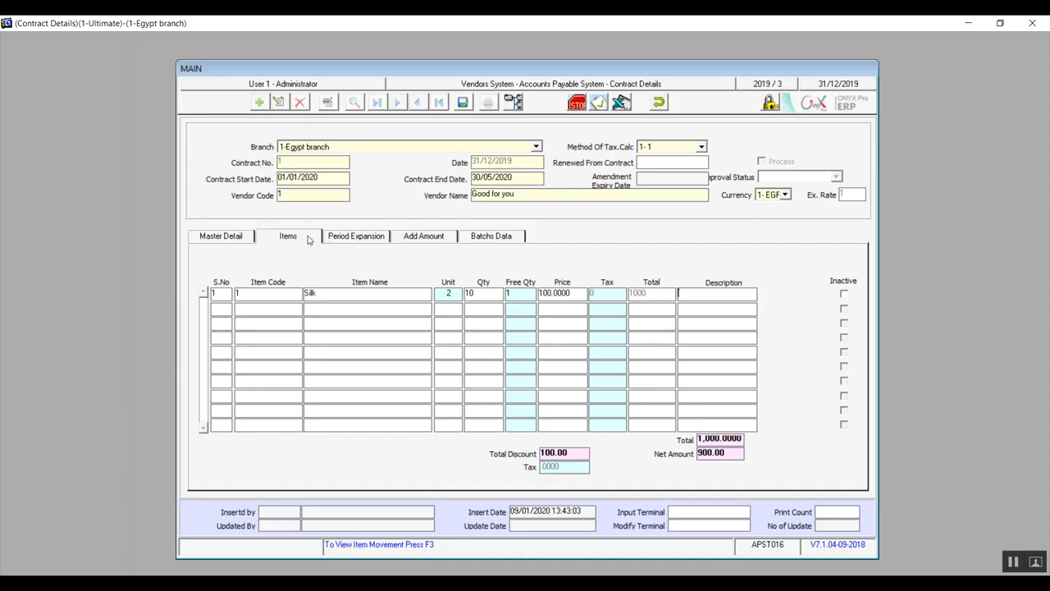
# Step: Review the contract's Period Expansion, Add Amount and Batchs Data sections
pyautogui.click(844, 293)
pyautogui.click(367, 238)
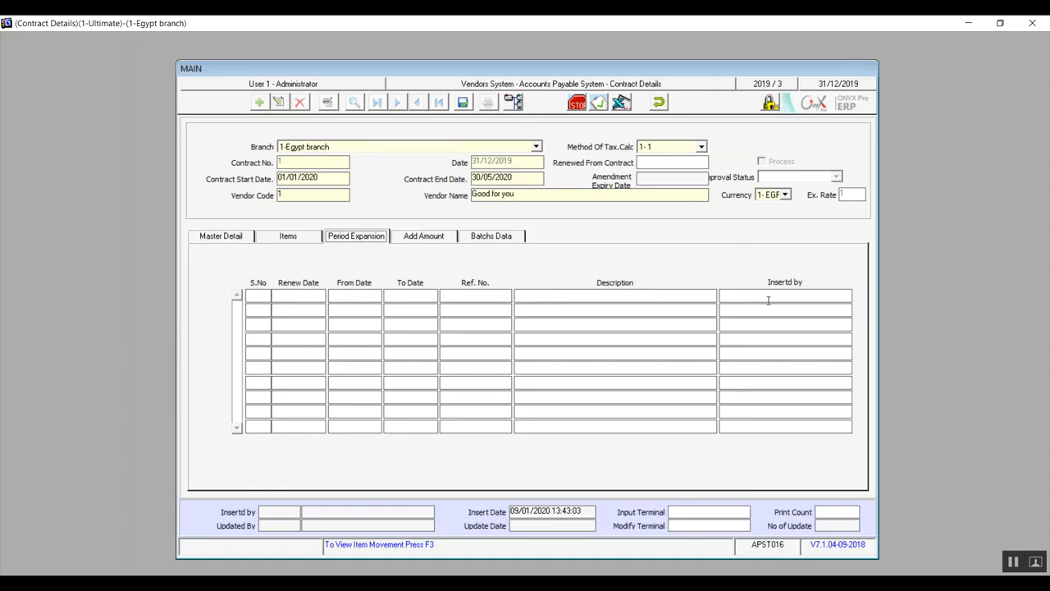
pyautogui.click(435, 240)
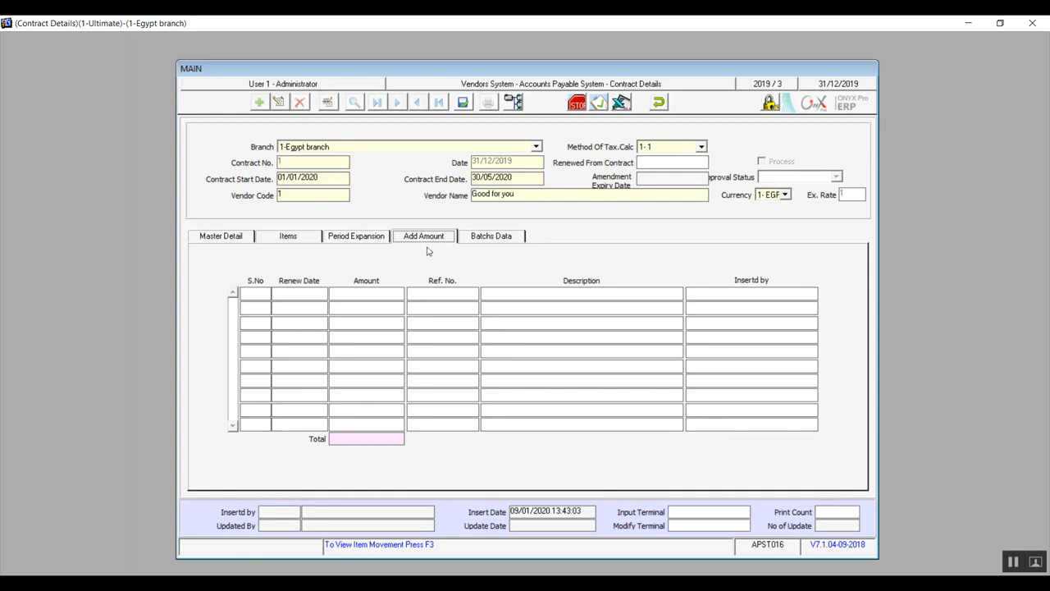
pyautogui.click(356, 239)
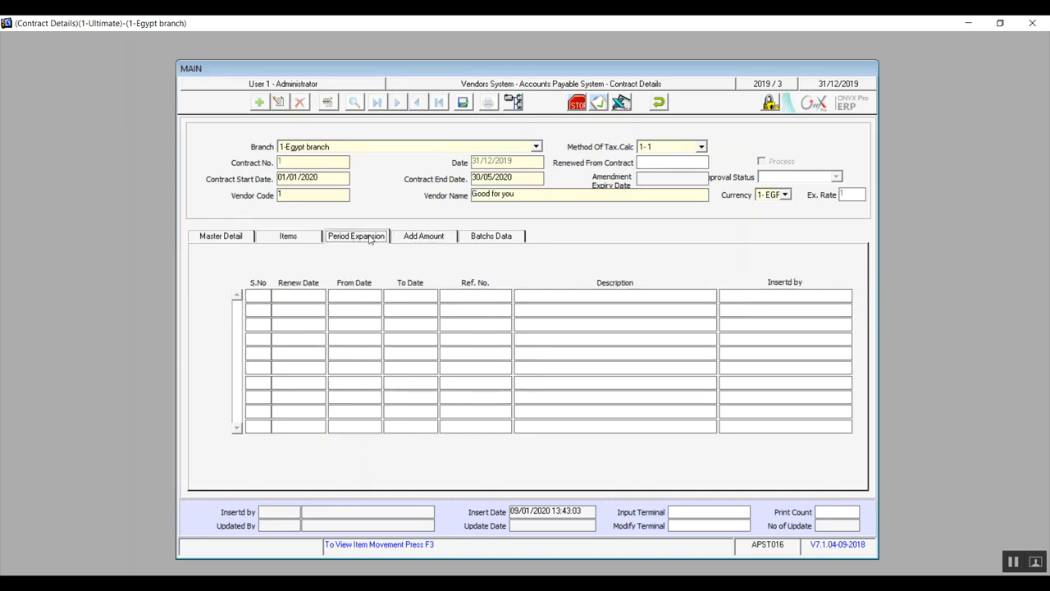
pyautogui.click(424, 240)
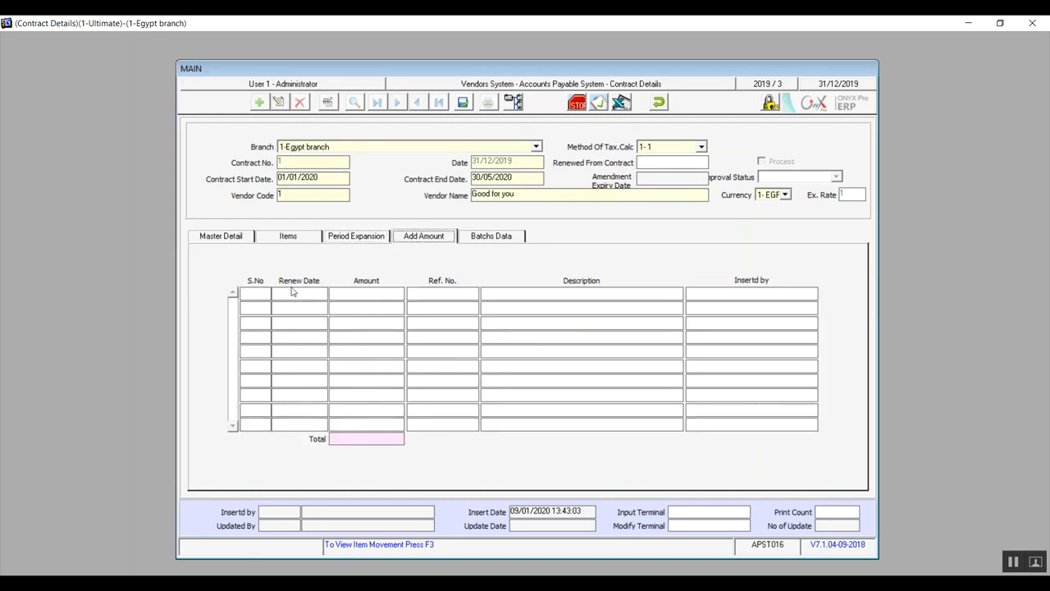
pyautogui.click(502, 238)
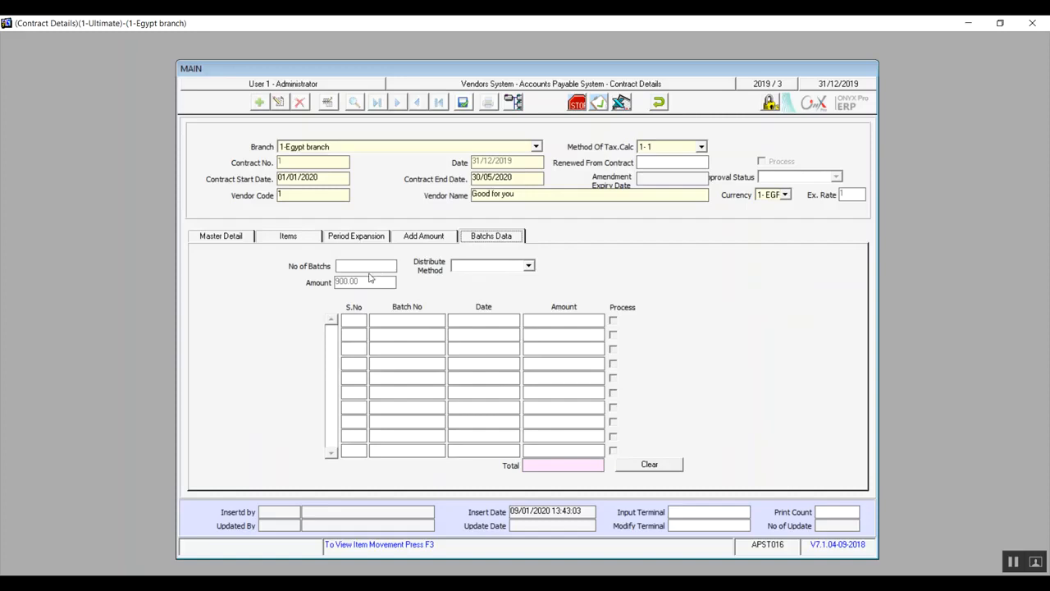
pyautogui.click(1014, 561)
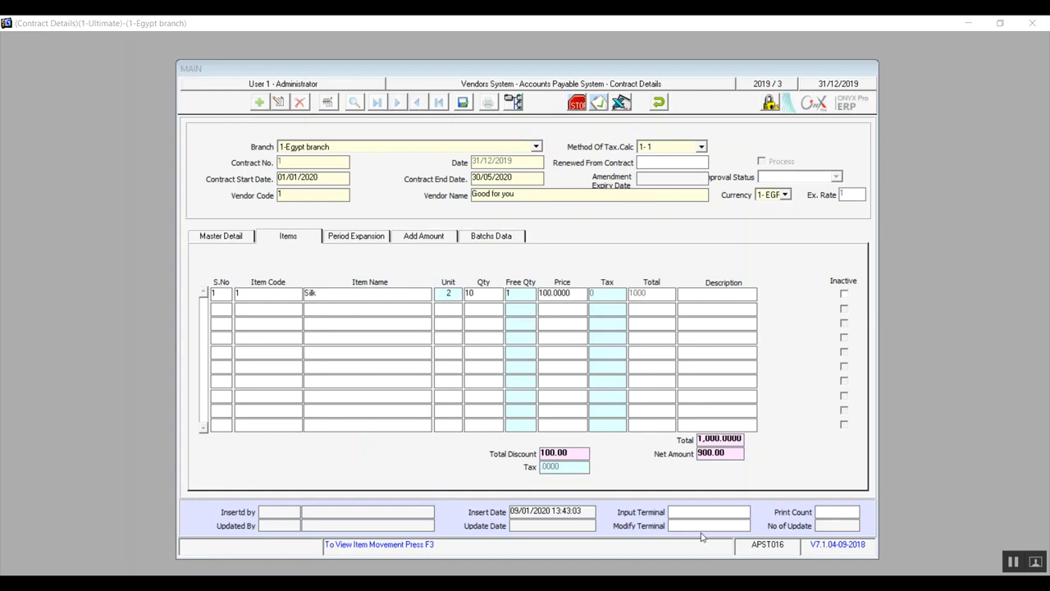
# Step: Set the contract's number of batches to 5 and the distribution method to Monthly
pyautogui.click(488, 238)
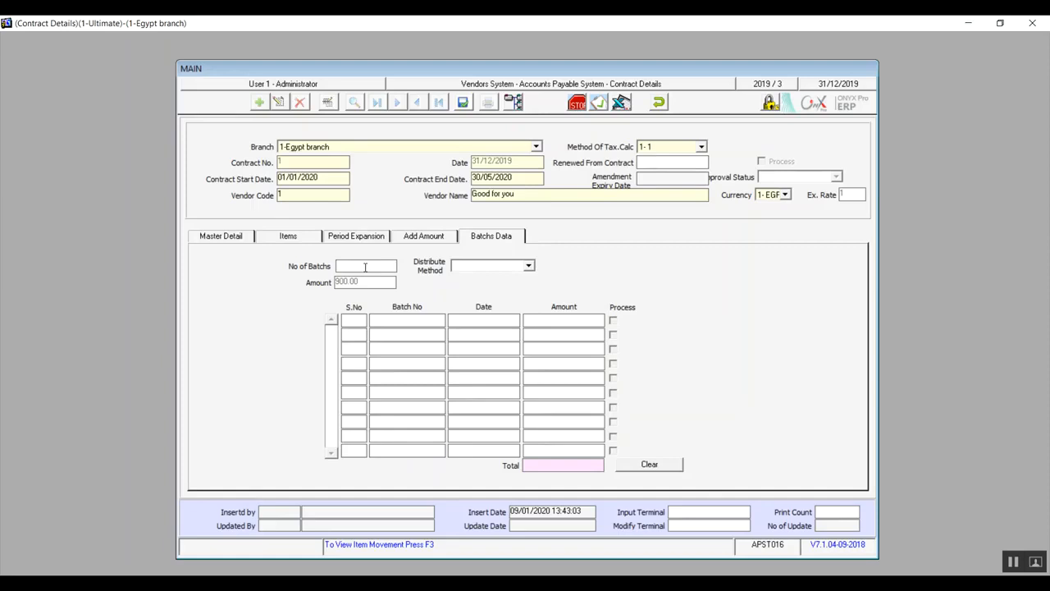
pyautogui.write('5')
pyautogui.click(530, 267)
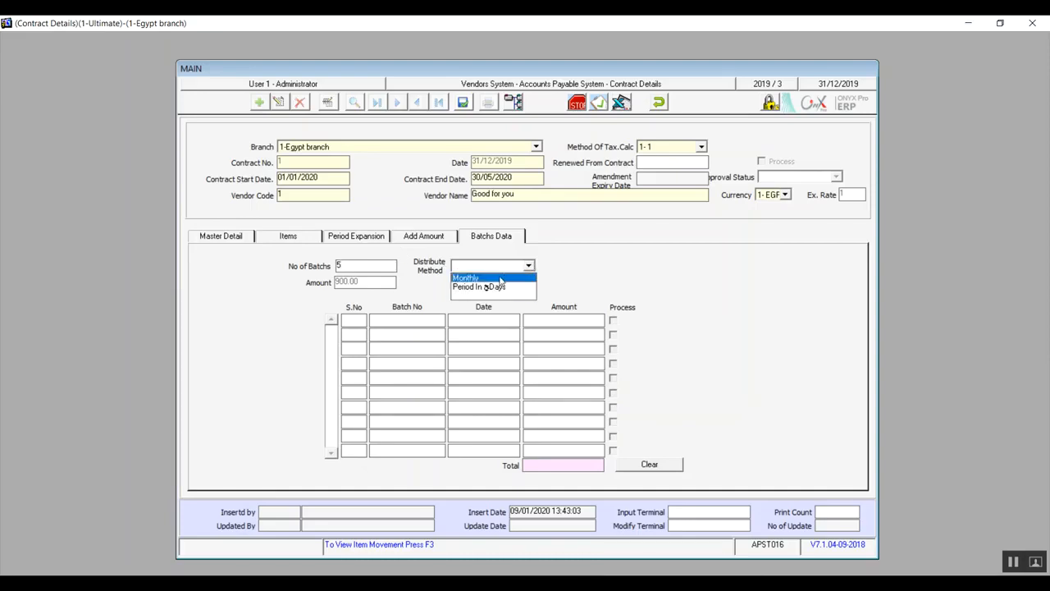
pyautogui.click(496, 278)
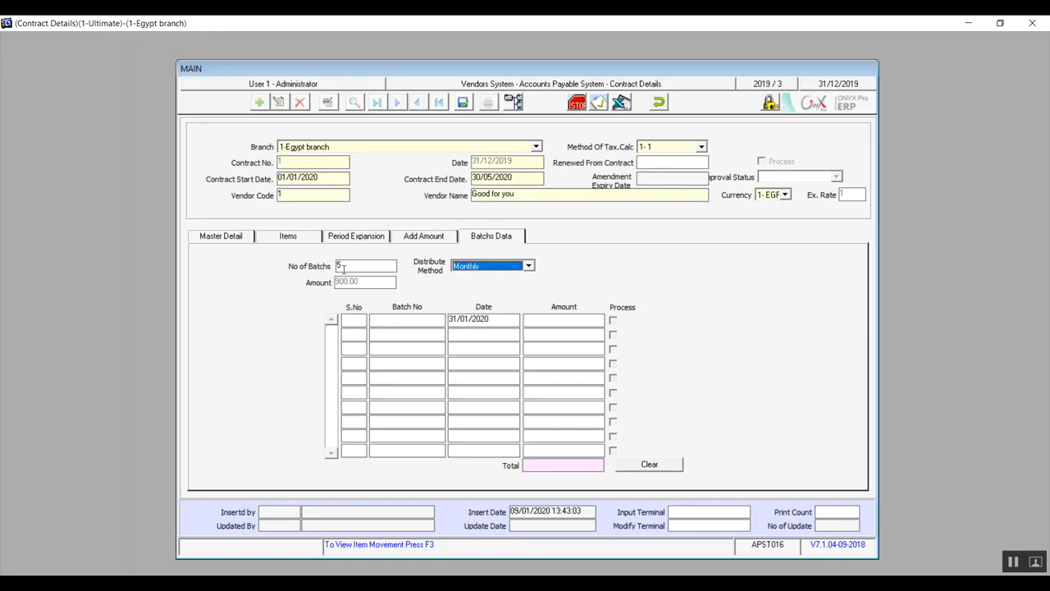
pyautogui.click(465, 334)
pyautogui.click(529, 267)
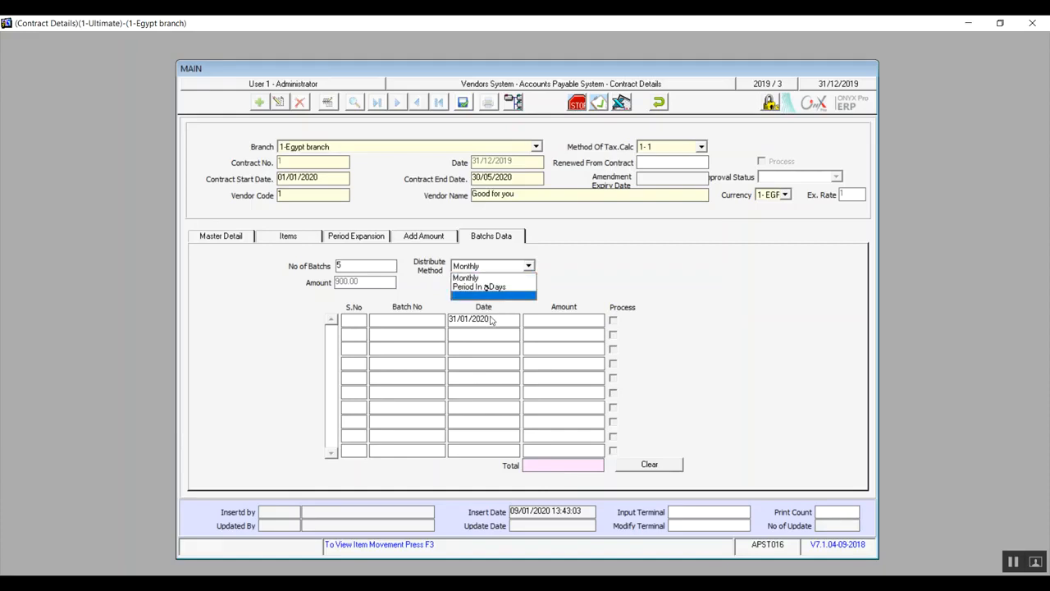
pyautogui.click(485, 280)
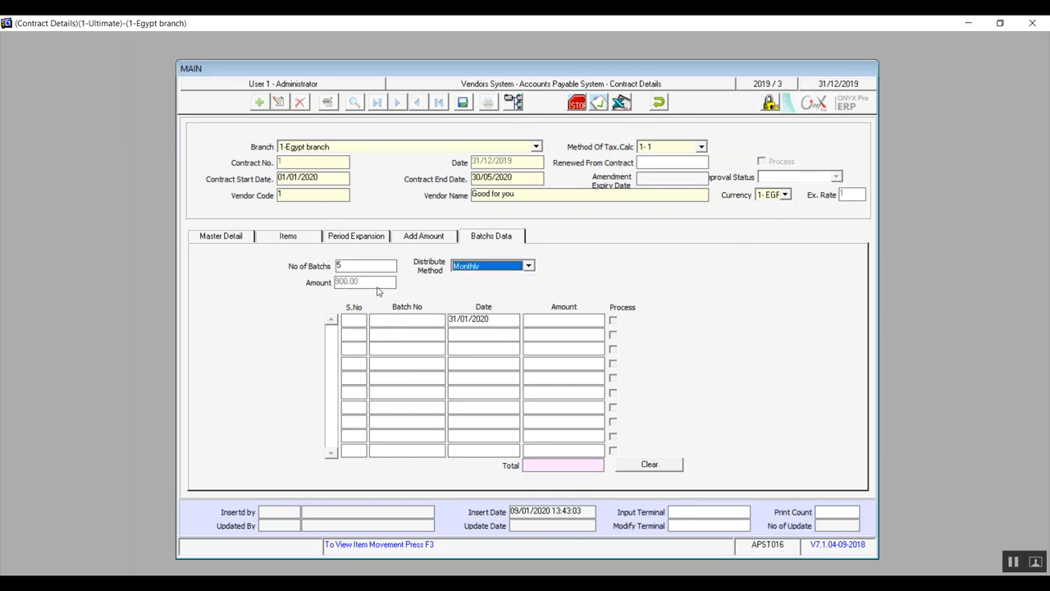
pyautogui.press('Tab')
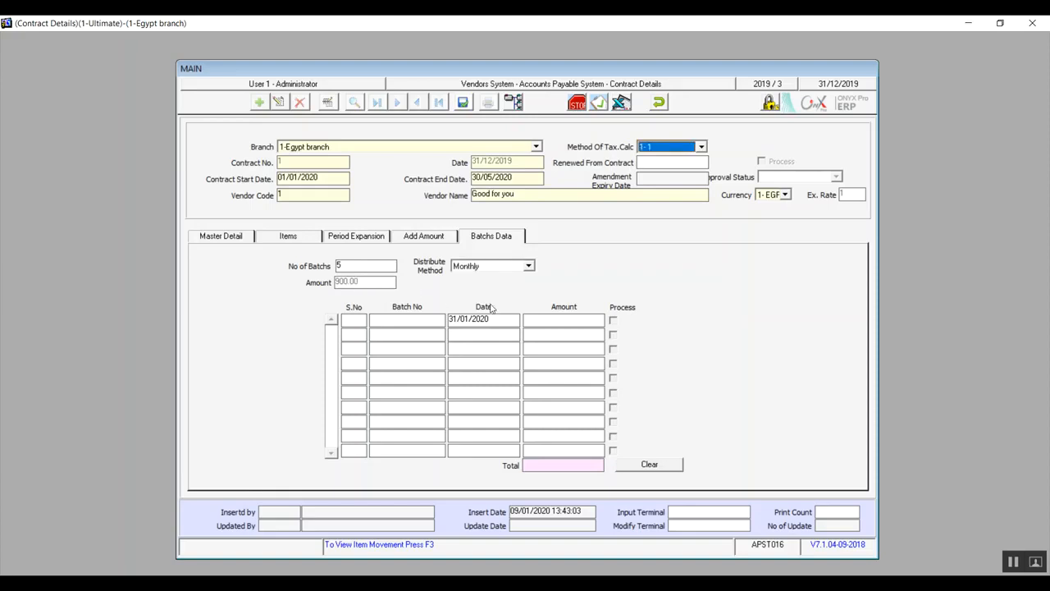
# Step: Distribute the contract batches by a period in days, with 40 as the number of days
pyautogui.click(529, 265)
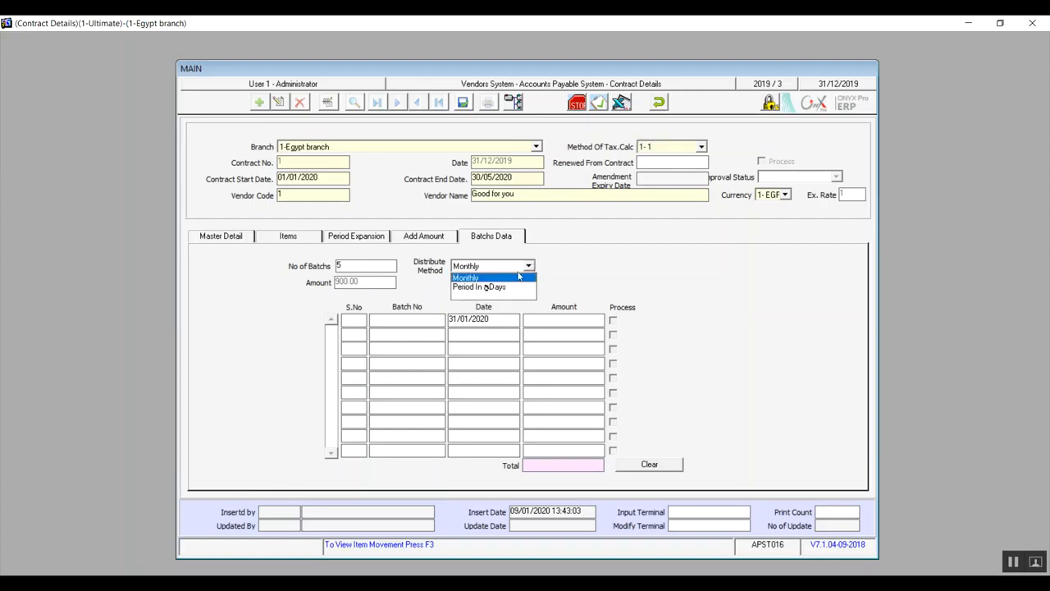
pyautogui.click(495, 287)
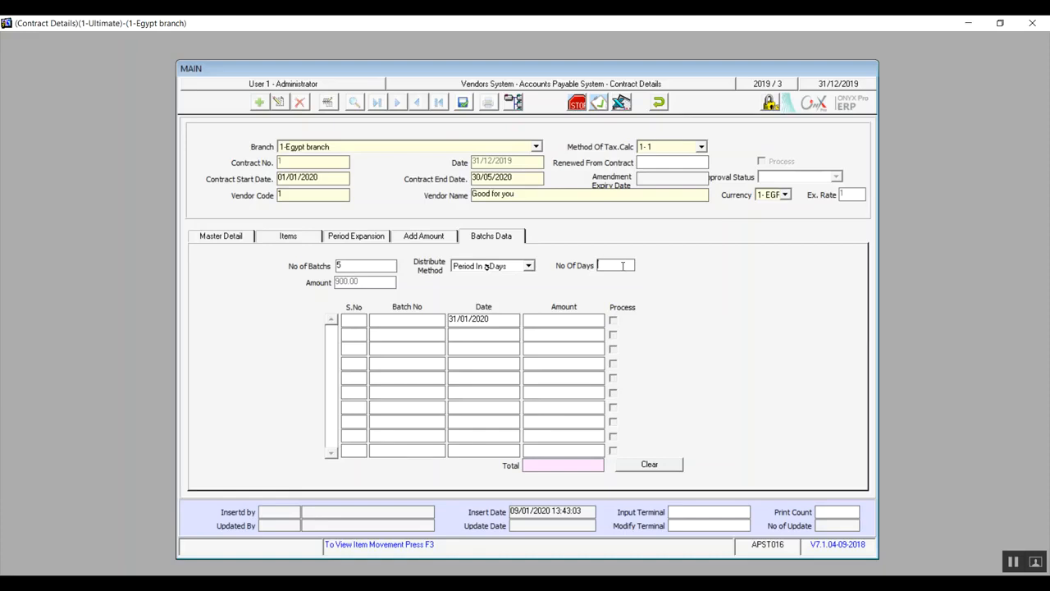
pyautogui.write('40')
pyautogui.press('Return')
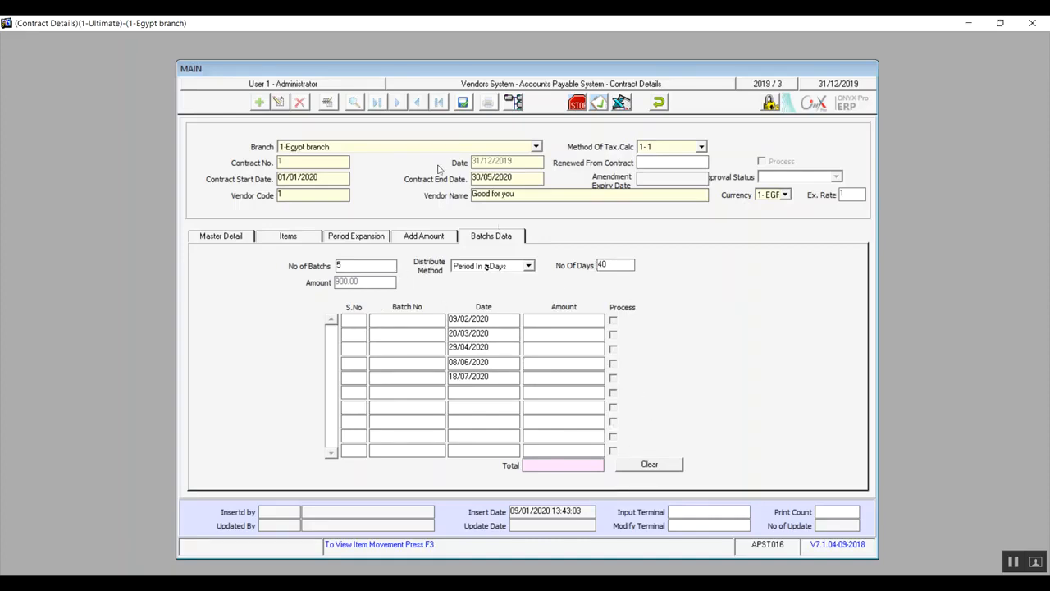
# Step: Try to save the contract, cancel the entry and close the Contract Details form
pyautogui.click(463, 103)
pyautogui.click(658, 103)
pyautogui.click(509, 343)
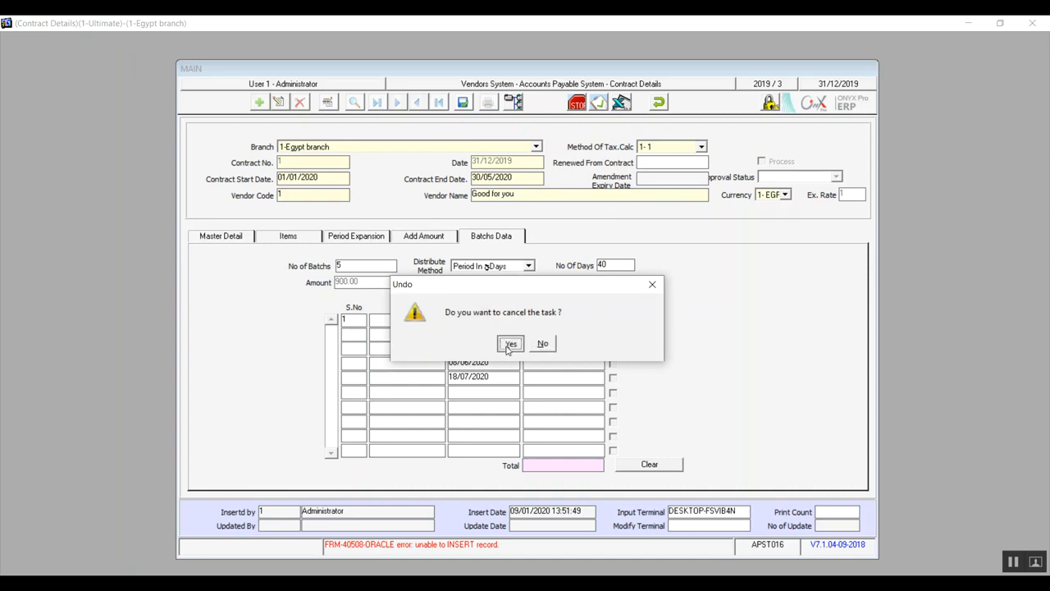
pyautogui.click(658, 102)
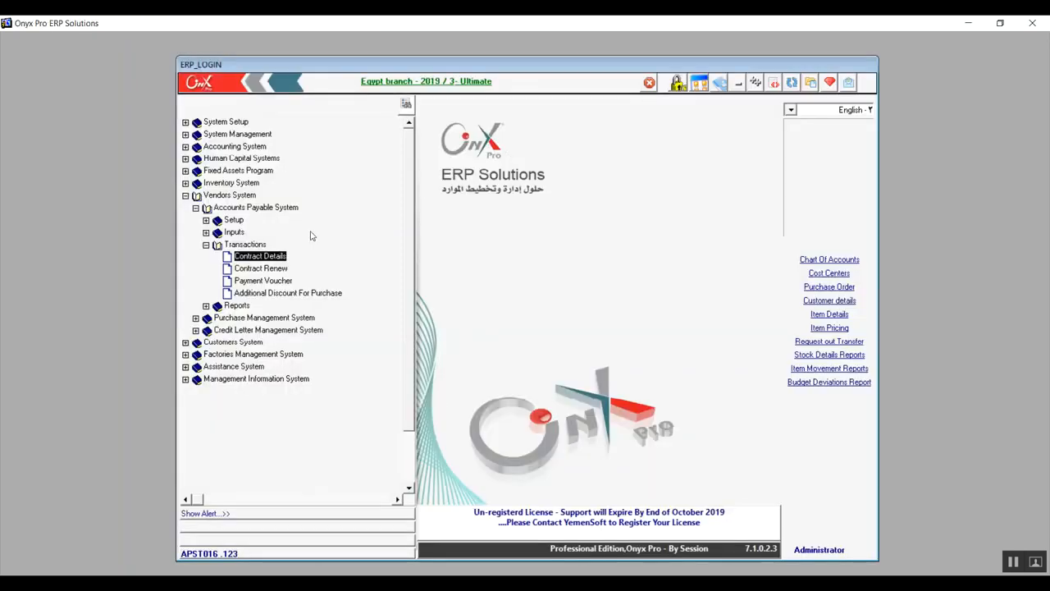
# Step: View the Contract Renew and Payment Voucher forms of the Accounts Payable System, closing each one
pyautogui.click(261, 271)
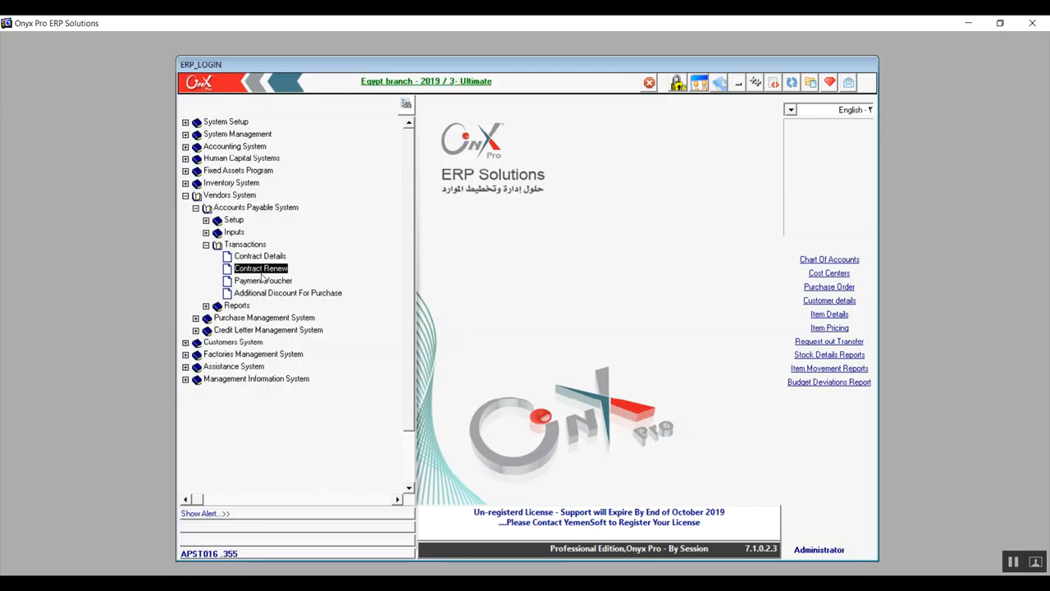
pyautogui.doubleClick(260, 273)
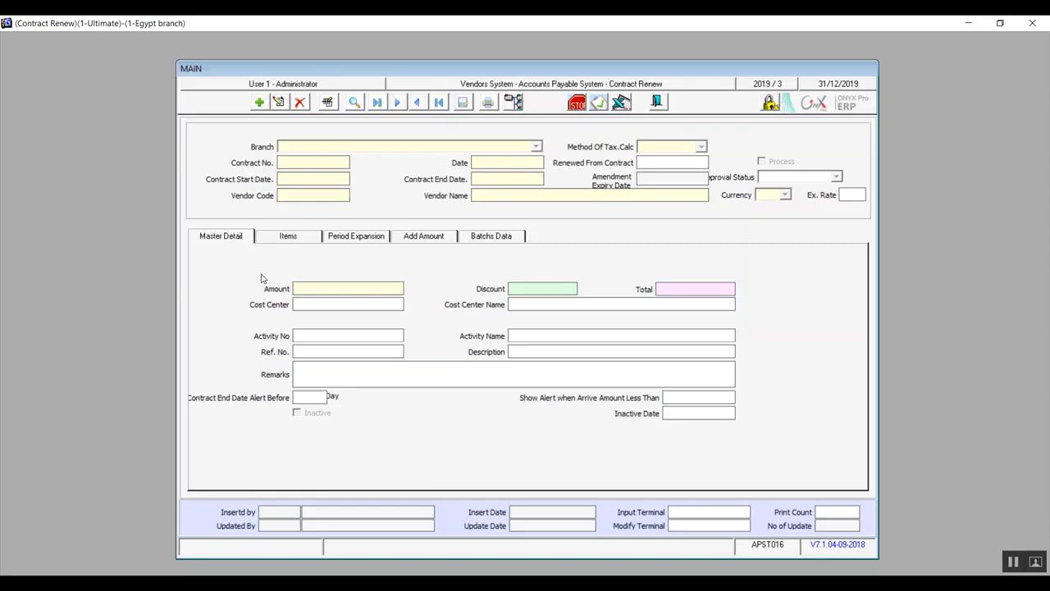
pyautogui.click(656, 102)
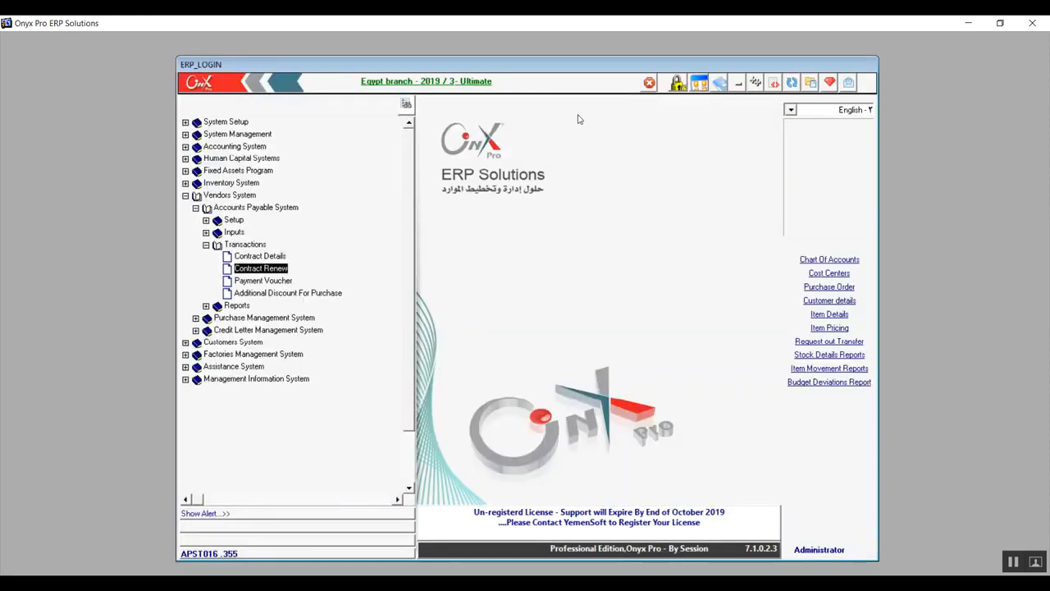
pyautogui.doubleClick(272, 282)
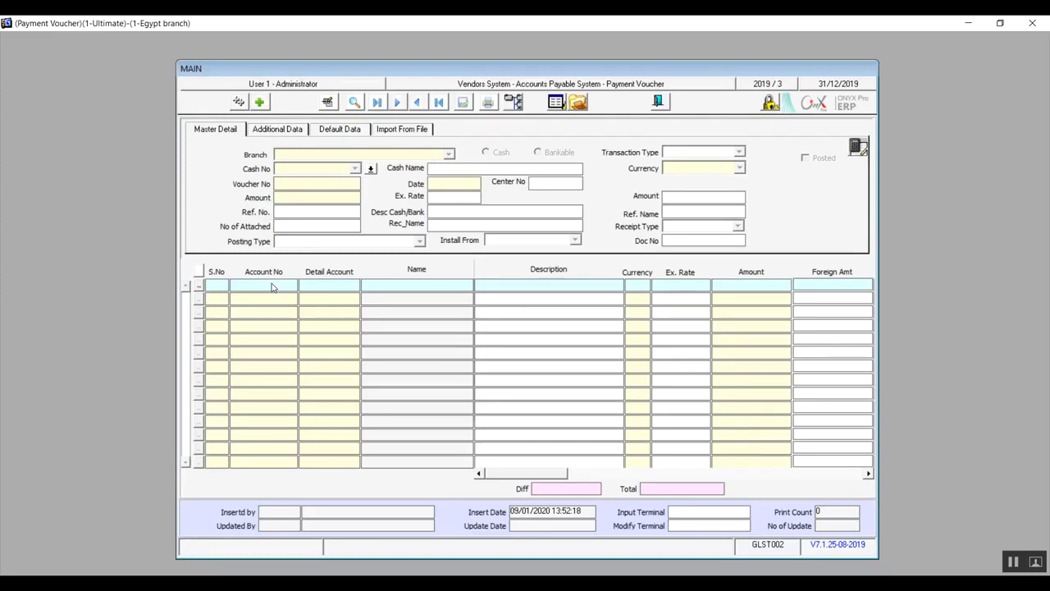
pyautogui.click(658, 101)
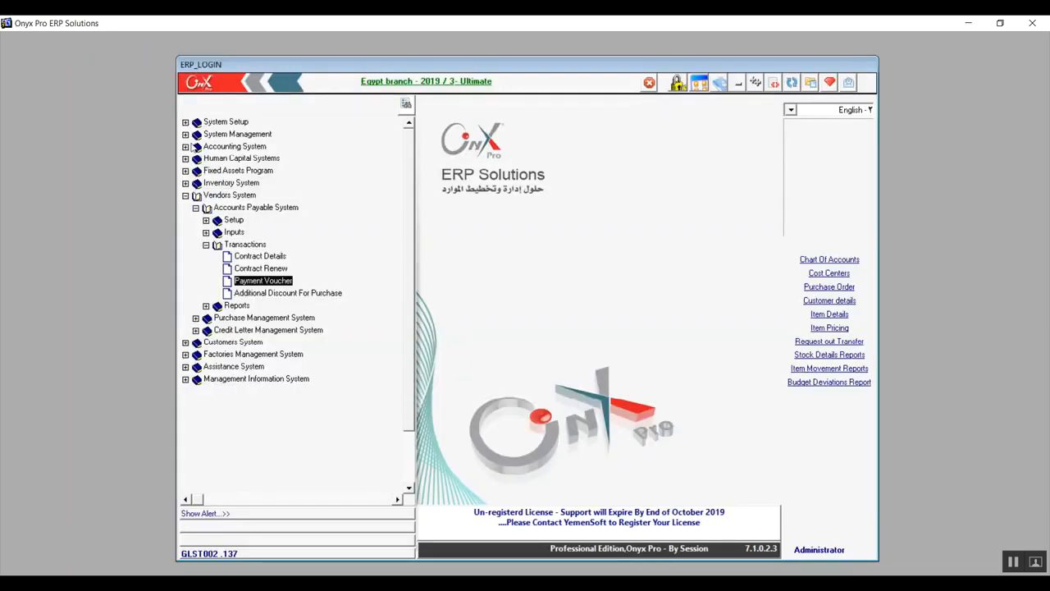
# Step: Compare the Payment Vouchers entry in the General Ledger transactions with Payment Voucher in the Accounts Payable transactions
pyautogui.click(185, 146)
pyautogui.click(196, 159)
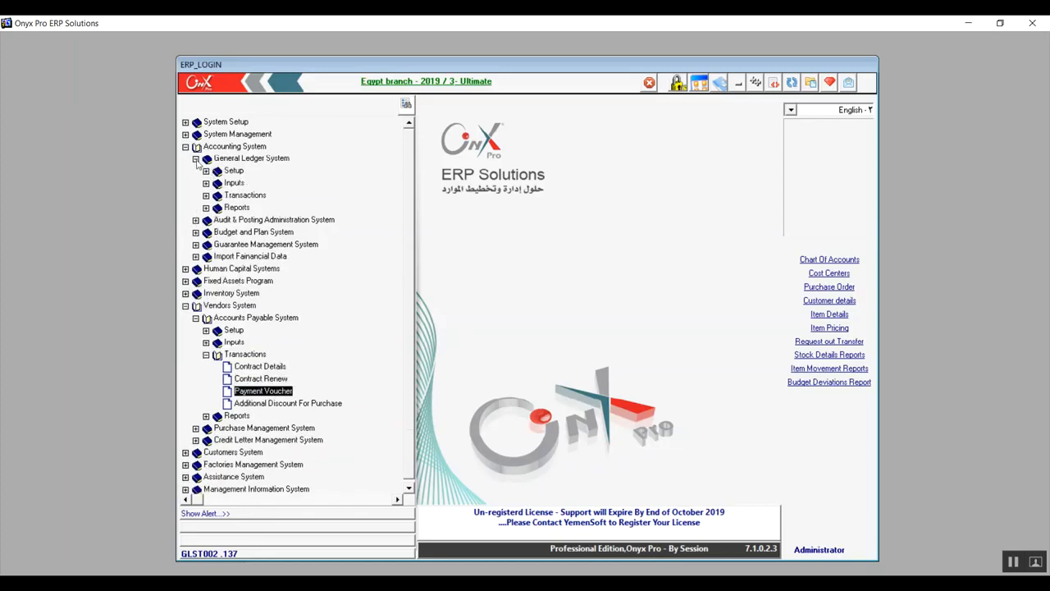
pyautogui.click(206, 195)
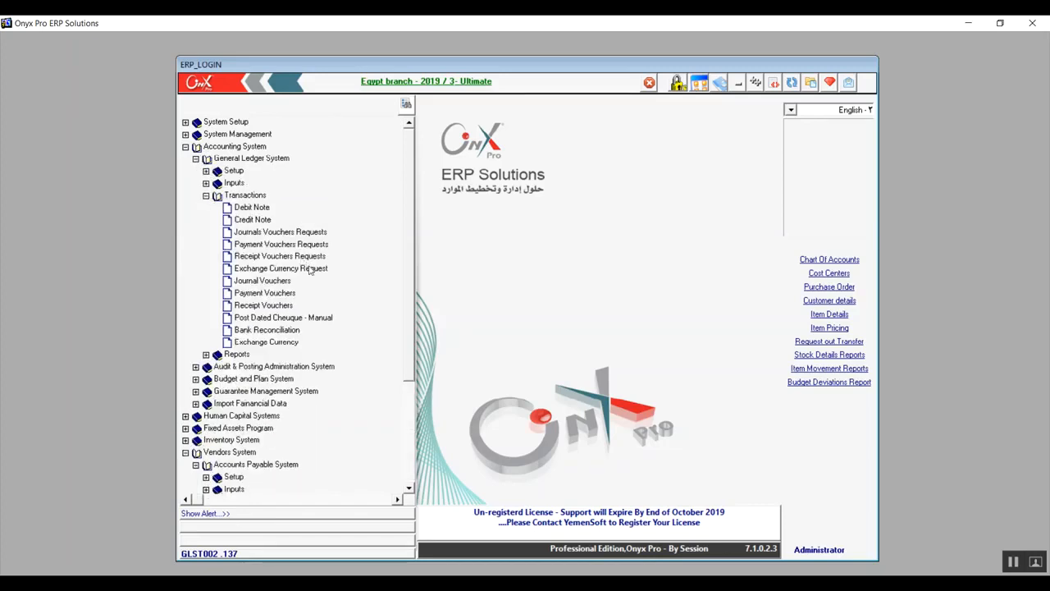
pyautogui.click(287, 292)
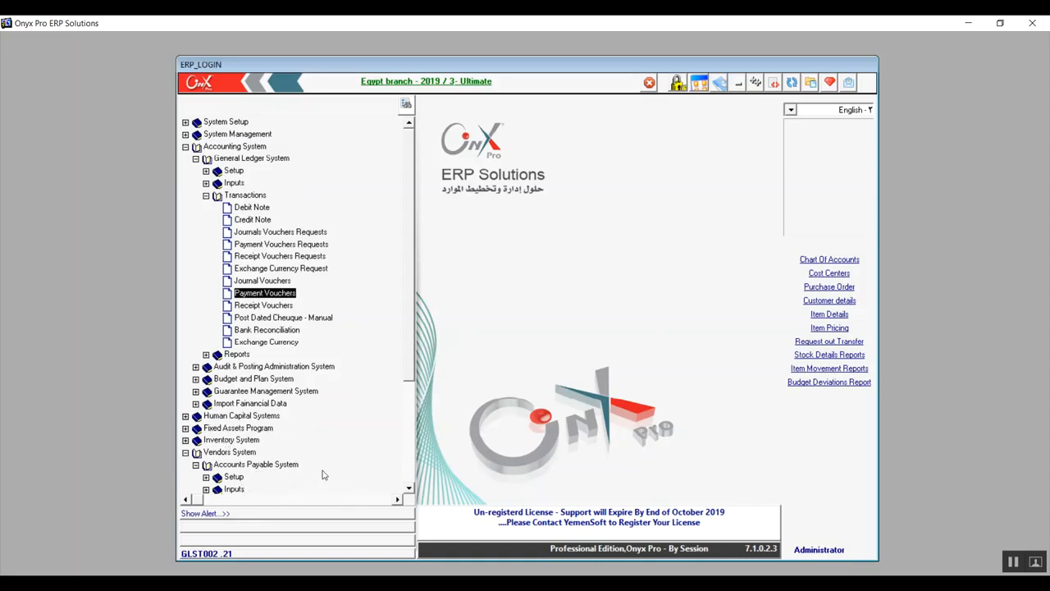
pyautogui.click(410, 490)
pyautogui.click(410, 490)
pyautogui.click(409, 489)
pyautogui.click(409, 490)
pyautogui.click(409, 489)
pyautogui.click(410, 490)
pyautogui.click(409, 490)
pyautogui.click(410, 490)
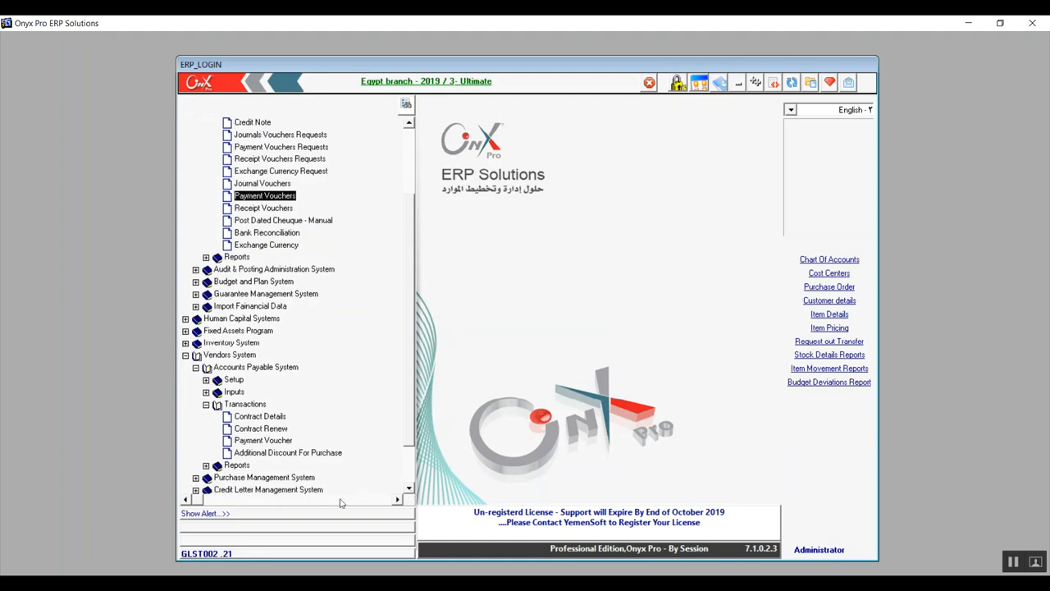
pyautogui.click(261, 441)
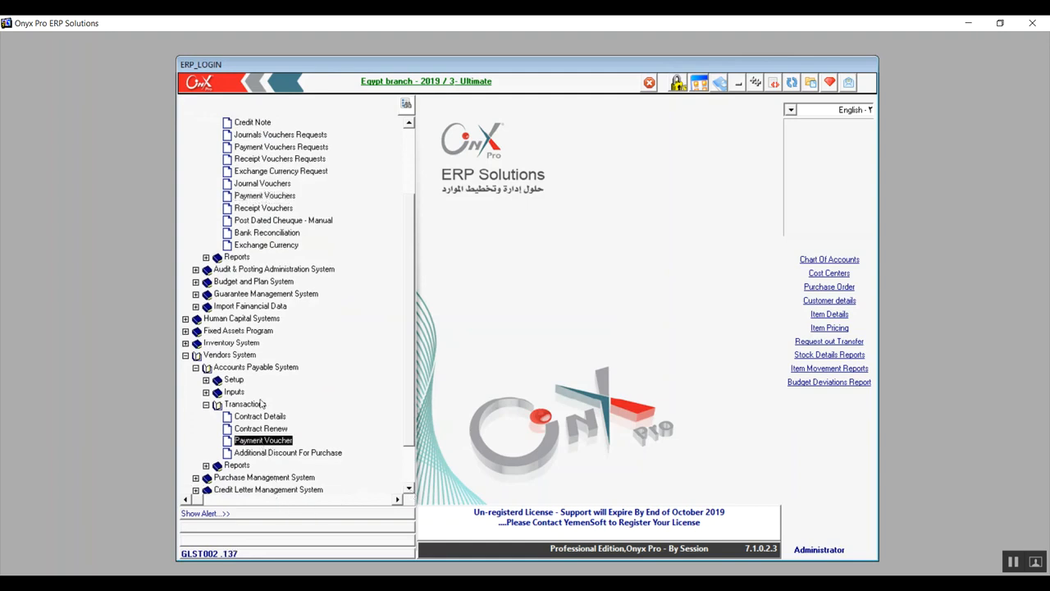
pyautogui.click(261, 198)
# Step: Open the Additional Discount For Purchase form and start a new voucher for 1-Egypt branch
pyautogui.doubleClick(281, 453)
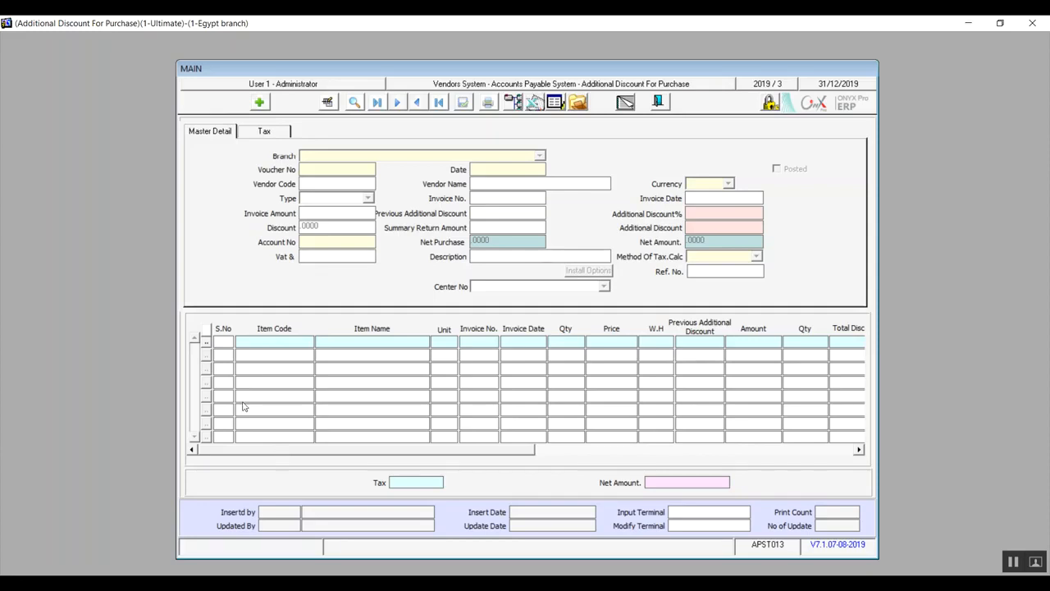
pyautogui.click(259, 103)
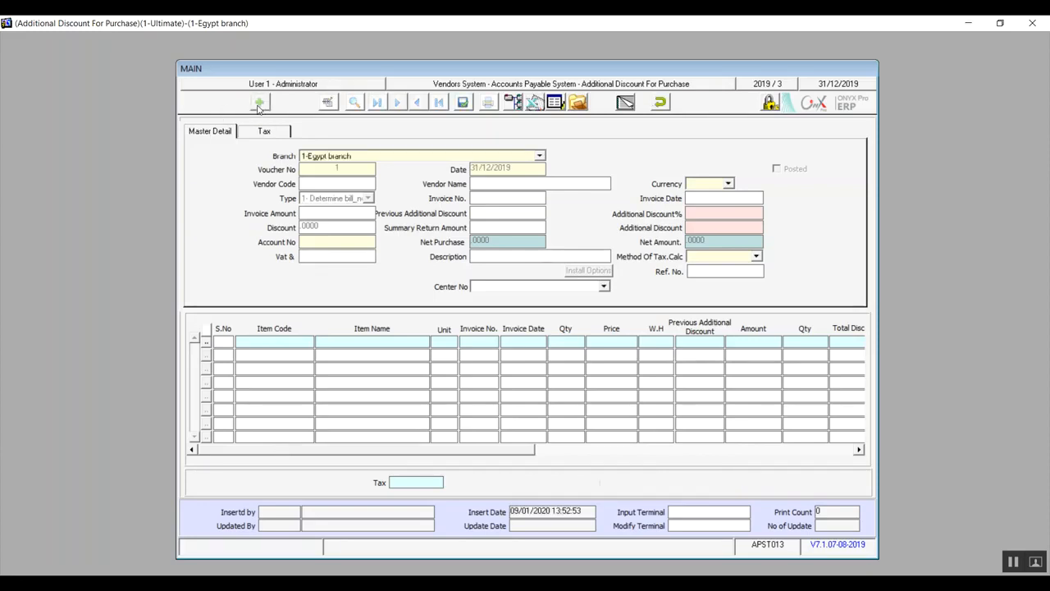
pyautogui.click(481, 159)
pyautogui.click(482, 166)
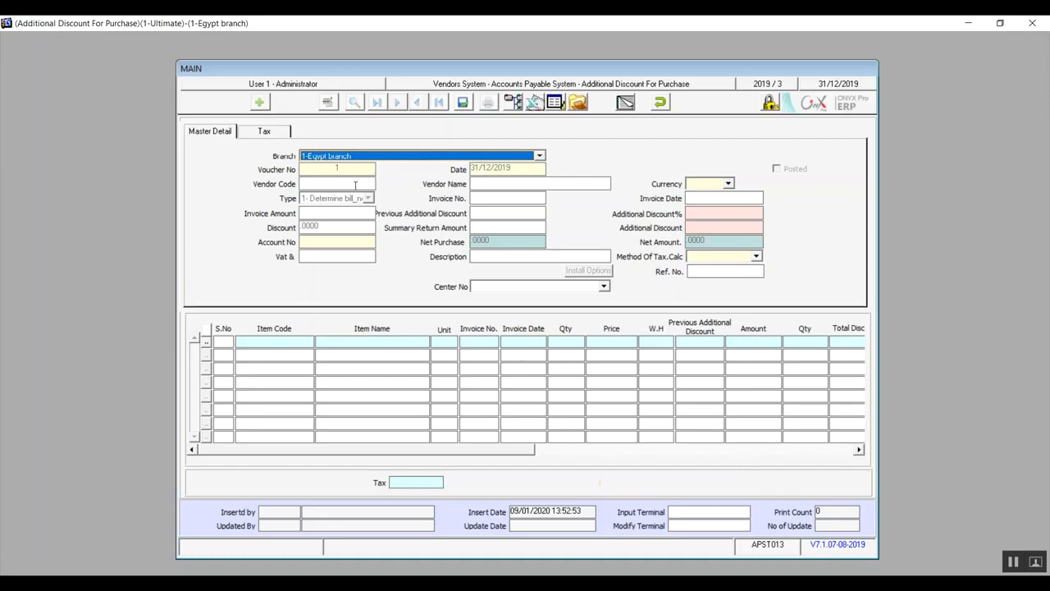
# Step: Set the discount voucher's vendor code to 1 and its currency to 1-EGP
pyautogui.click(355, 185)
pyautogui.write('1')
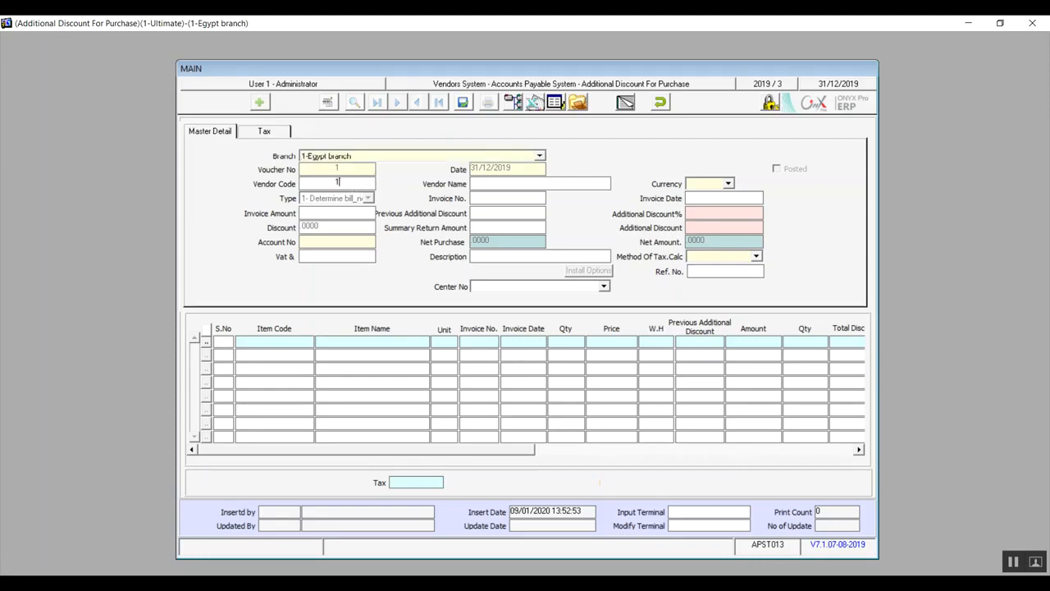
pyautogui.press('Return')
pyautogui.click(338, 182)
pyautogui.click(722, 185)
pyautogui.click(722, 184)
pyautogui.click(703, 195)
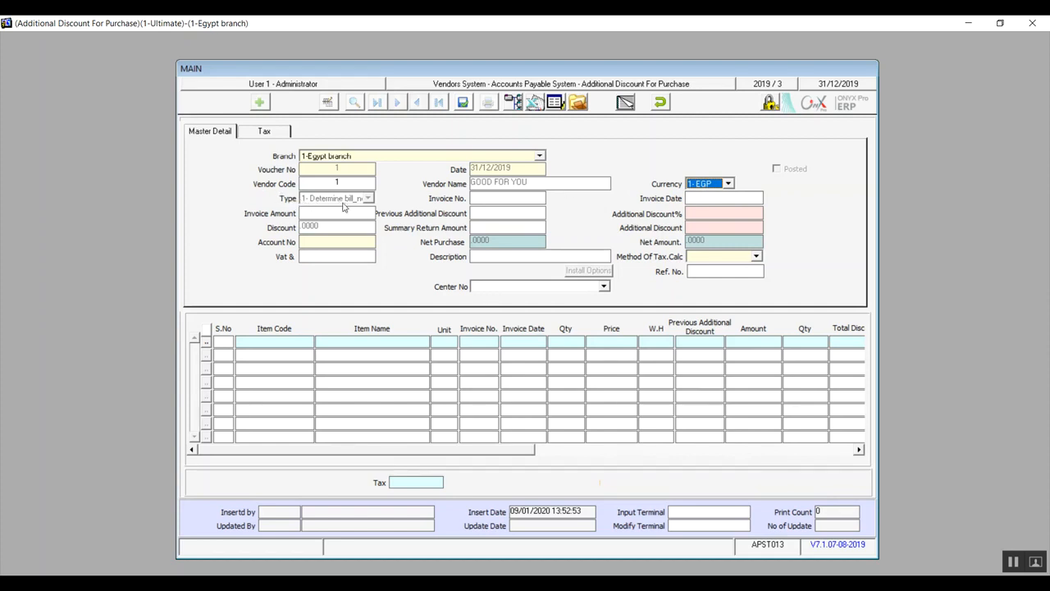
# Step: View the available accounts for the discount voucher and set its center number to 2 - summr 1
pyautogui.click(482, 198)
pyautogui.doubleClick(351, 243)
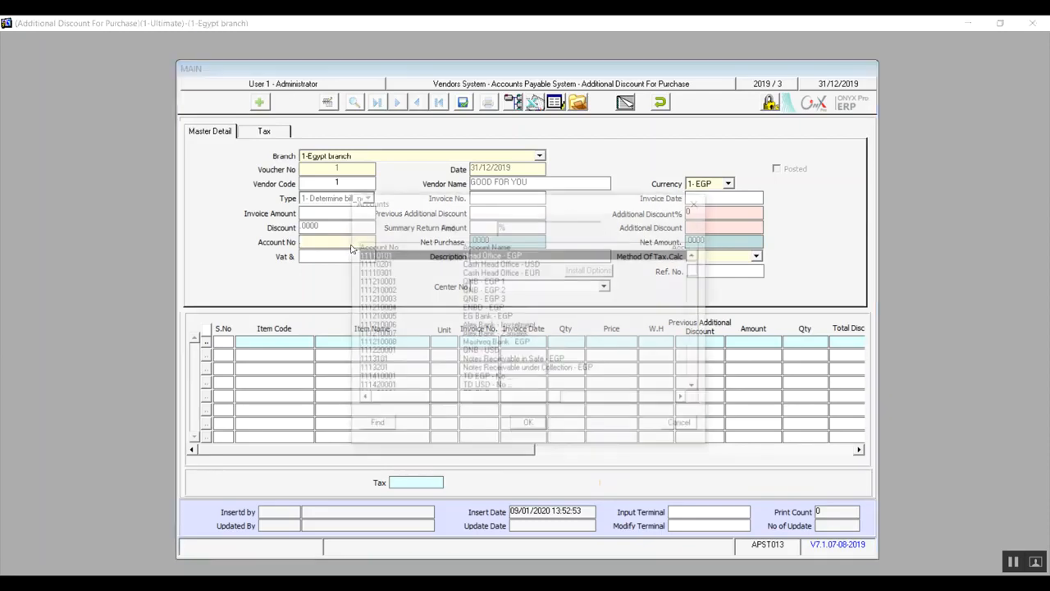
pyautogui.click(685, 427)
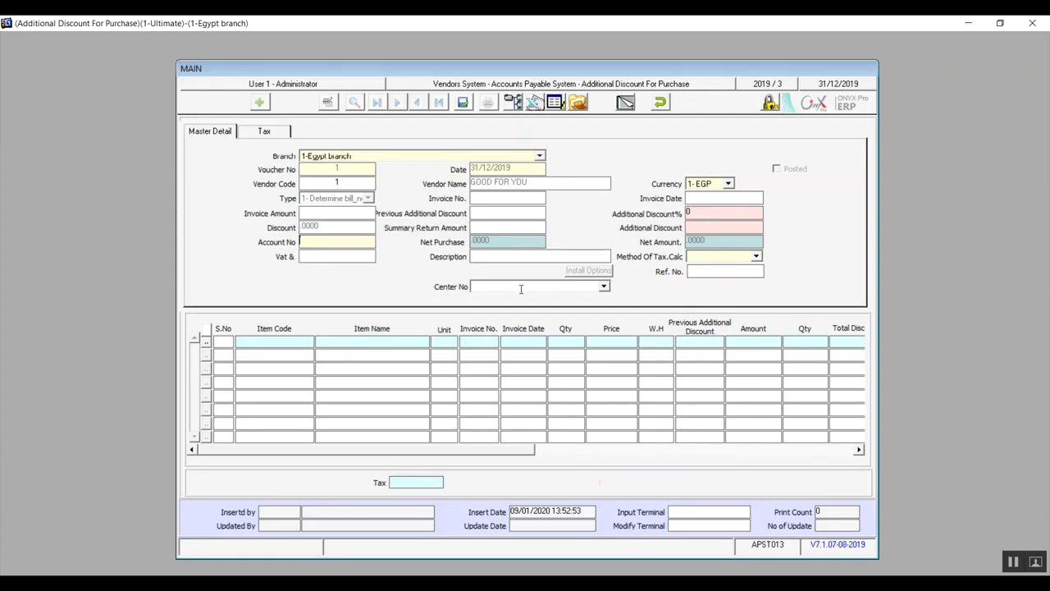
pyautogui.click(603, 286)
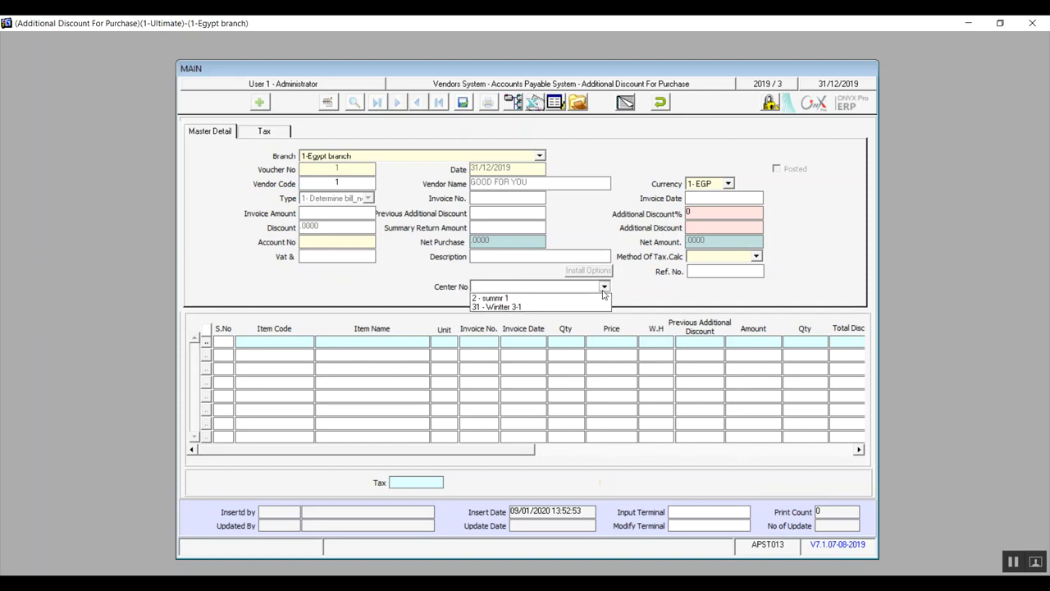
pyautogui.click(539, 300)
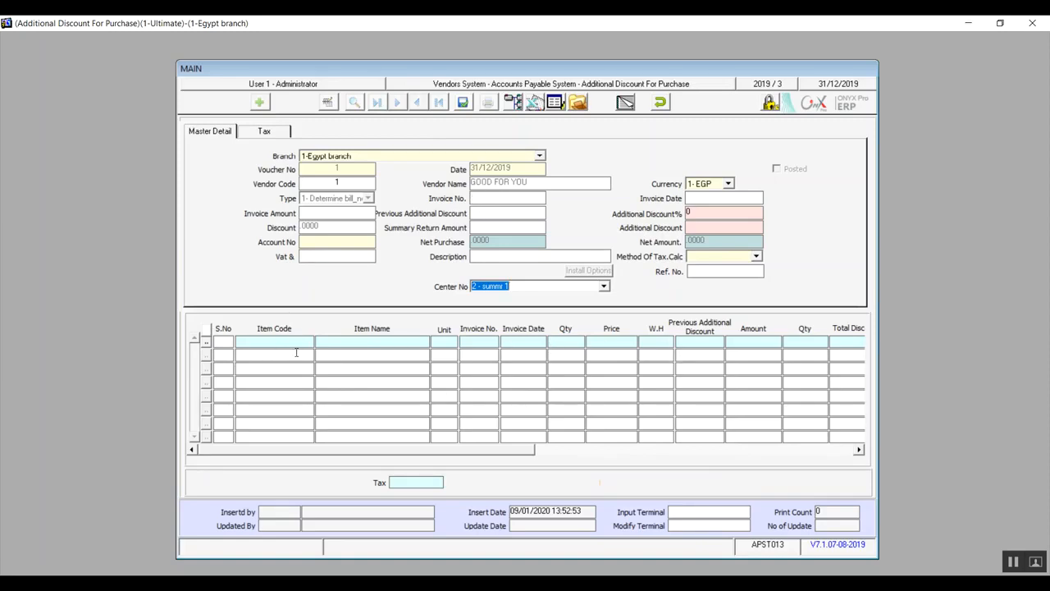
# Step: Cancel the new discount voucher and close the Additional Discount For Purchase form
pyautogui.click(662, 102)
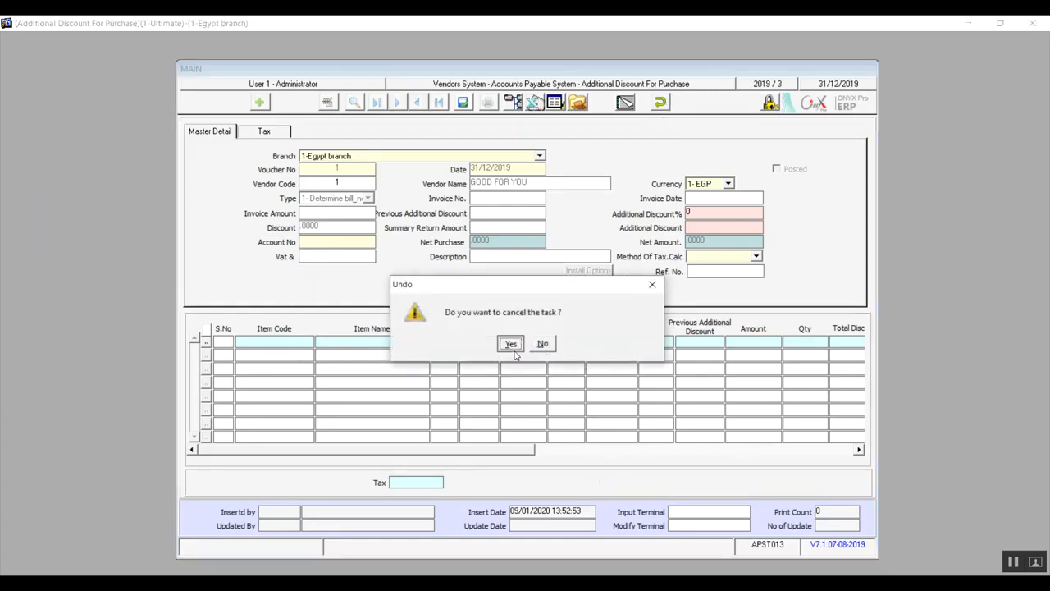
pyautogui.click(515, 349)
pyautogui.click(659, 102)
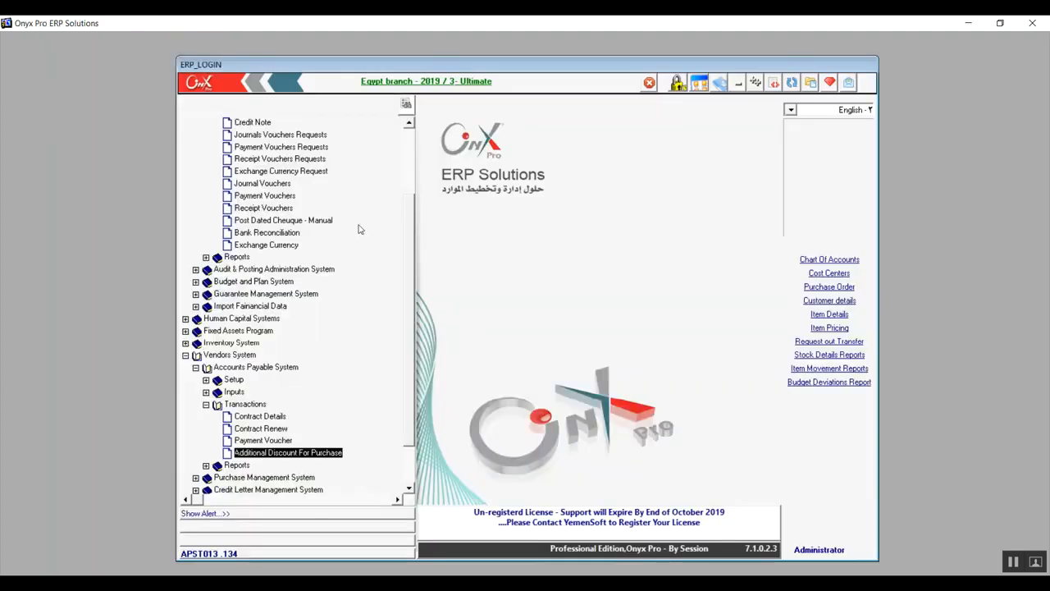
# Step: Open Vendor Details Reports from the reports of the Accounts Payable System in the Vendors System
pyautogui.click(196, 367)
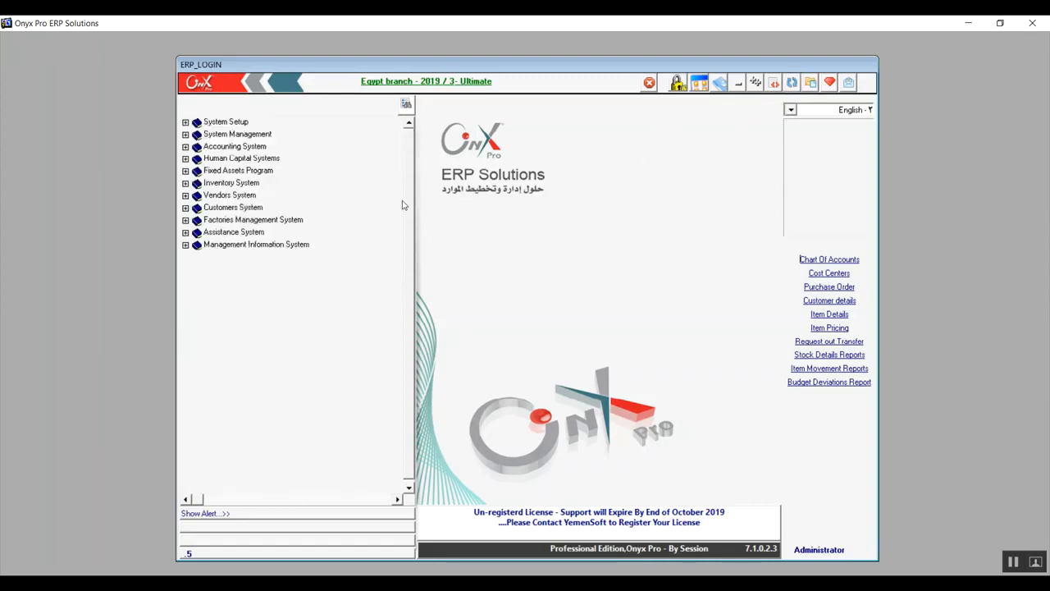
pyautogui.click(185, 195)
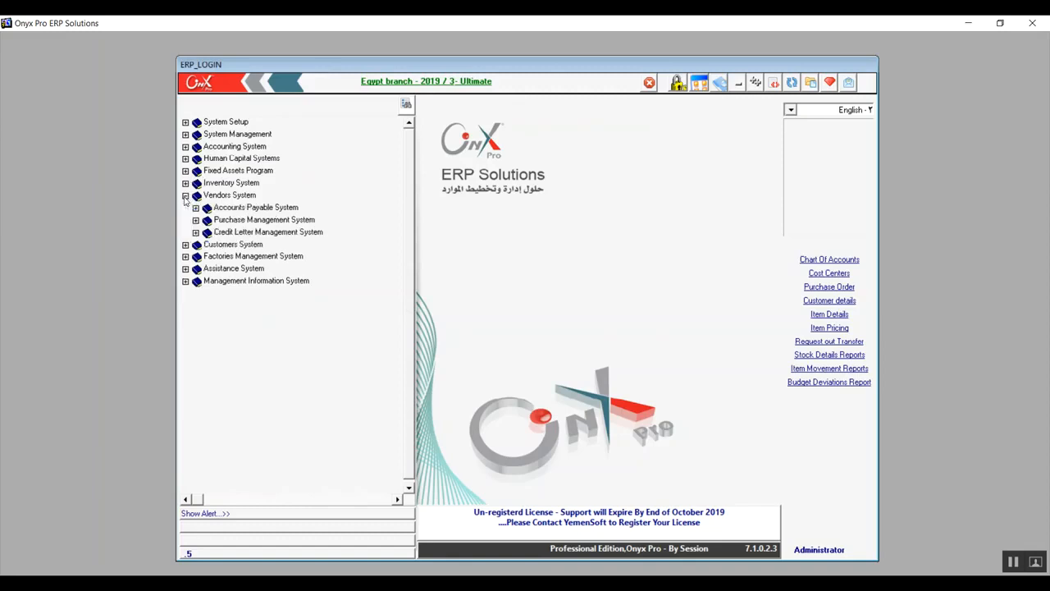
pyautogui.click(196, 208)
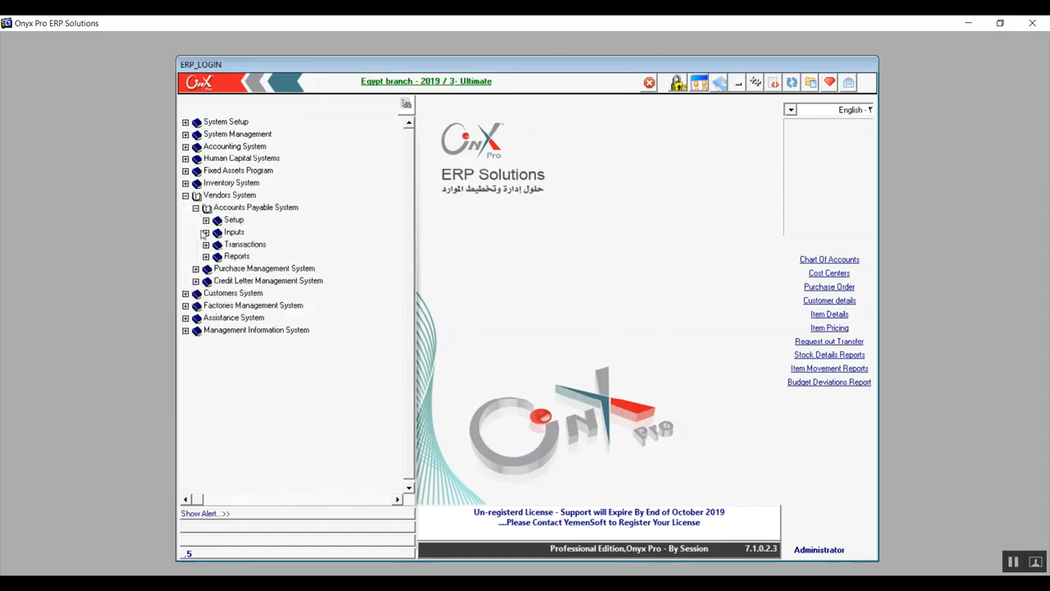
pyautogui.click(206, 256)
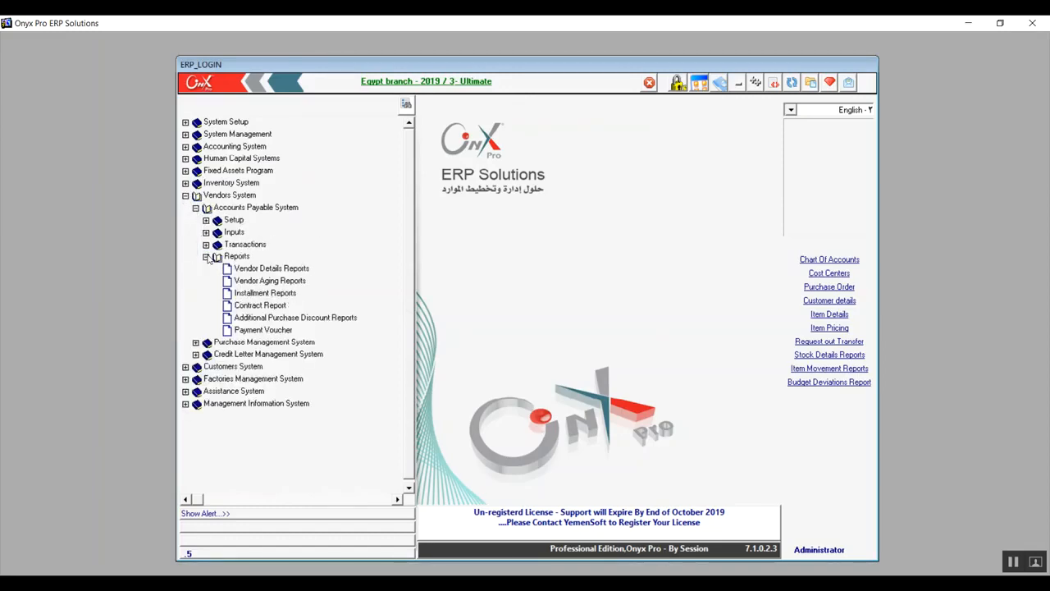
pyautogui.doubleClick(251, 269)
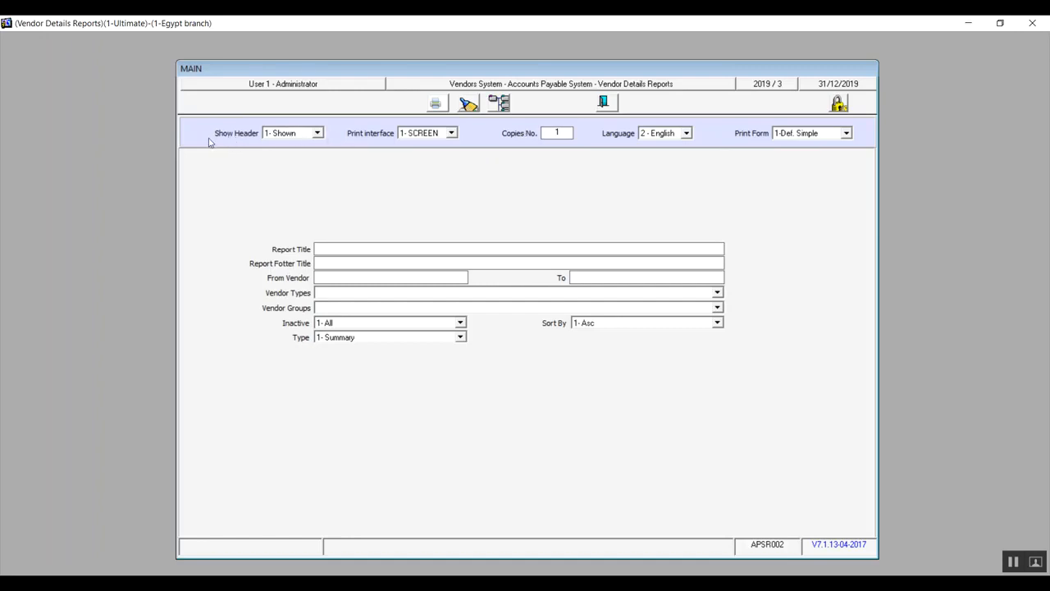
# Step: Preview the vendor details report with its header set to 1- Shown, and close the preview
pyautogui.click(318, 133)
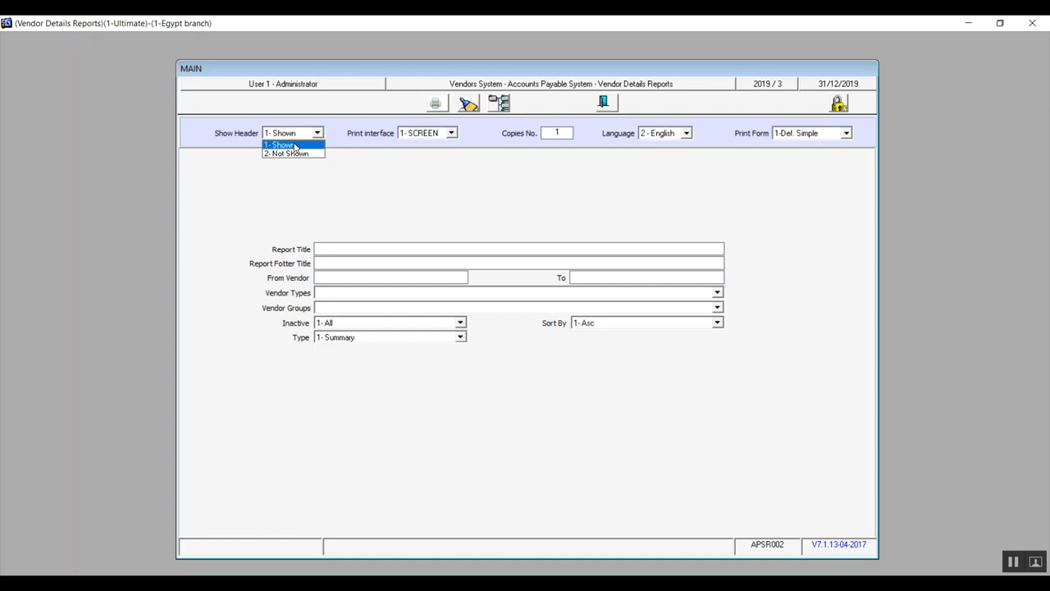
pyautogui.click(294, 145)
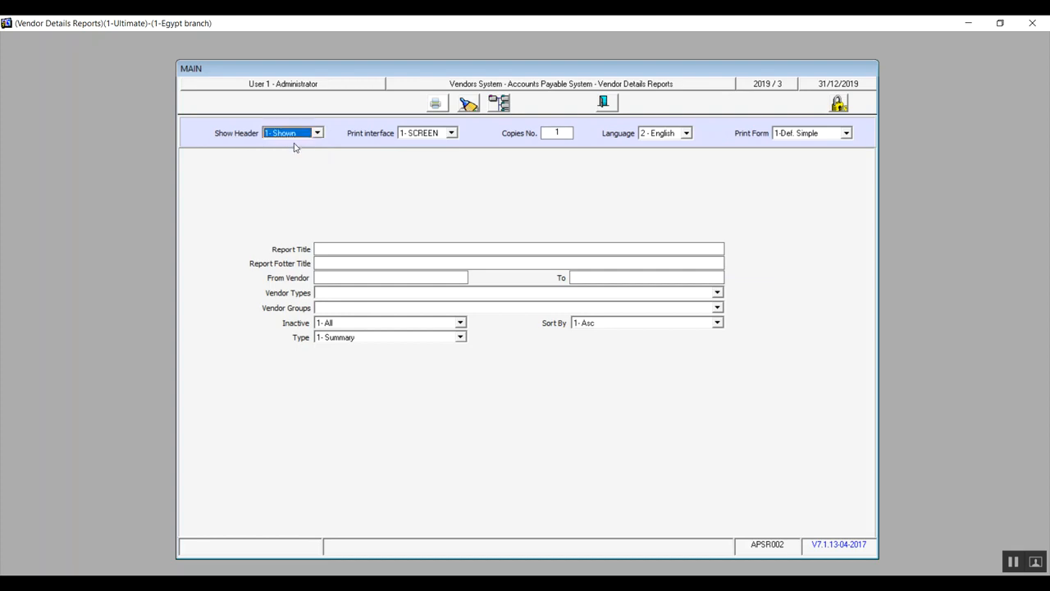
pyautogui.click(436, 105)
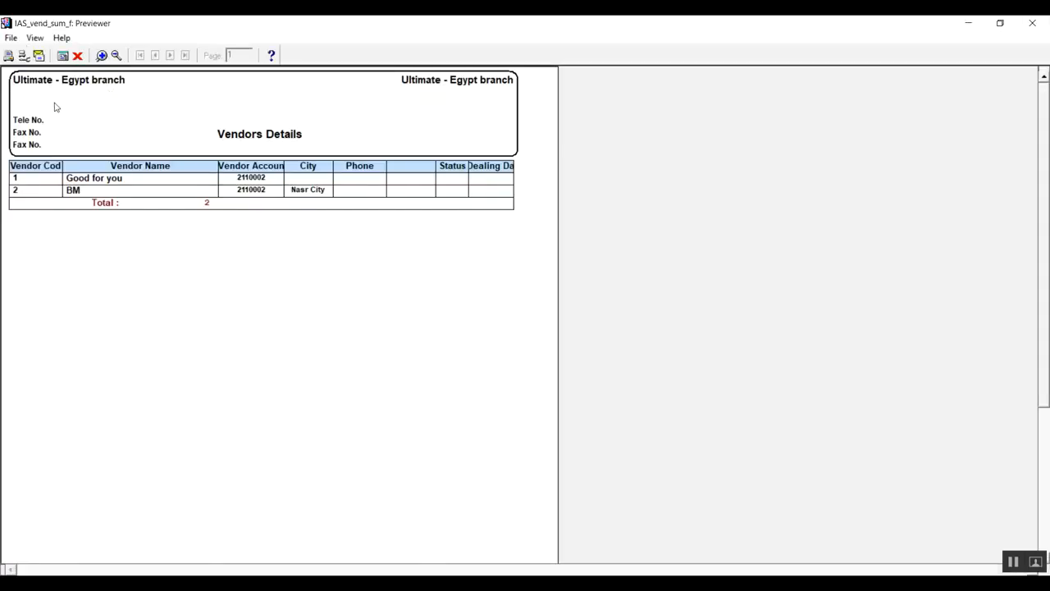
pyautogui.click(1032, 23)
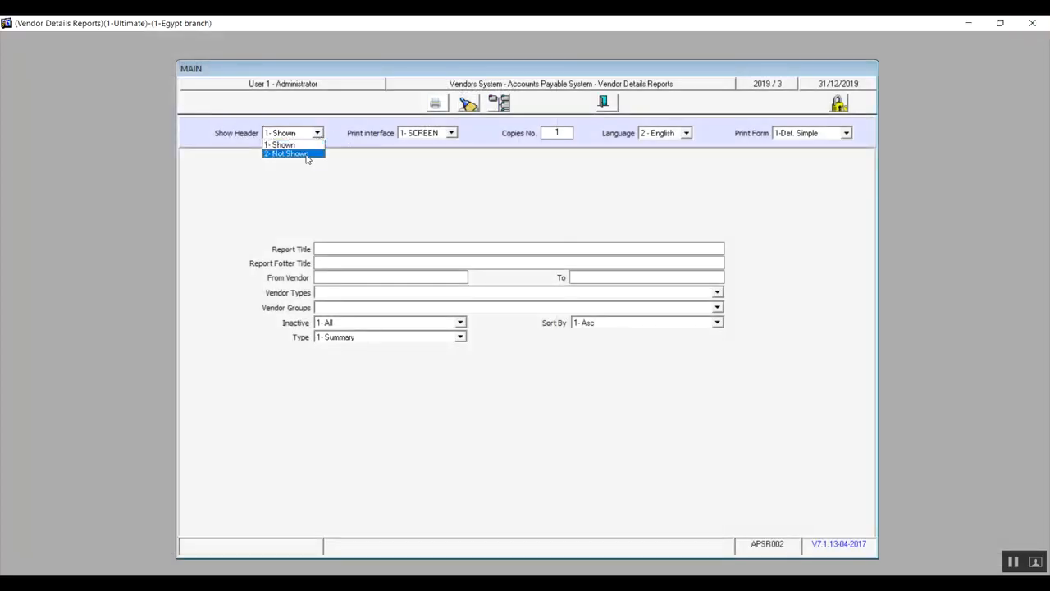
# Step: Preview the vendor details report with the header set to 2- Not Shown, and restore the header to 1- Shown
pyautogui.click(305, 153)
pyautogui.click(437, 104)
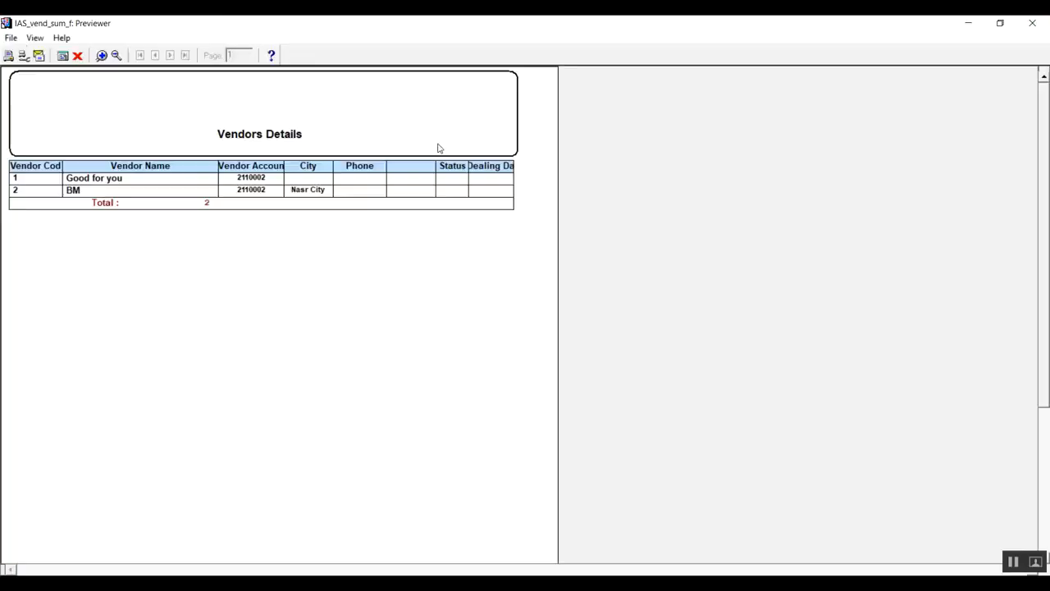
pyautogui.click(1032, 23)
pyautogui.click(316, 132)
pyautogui.click(302, 143)
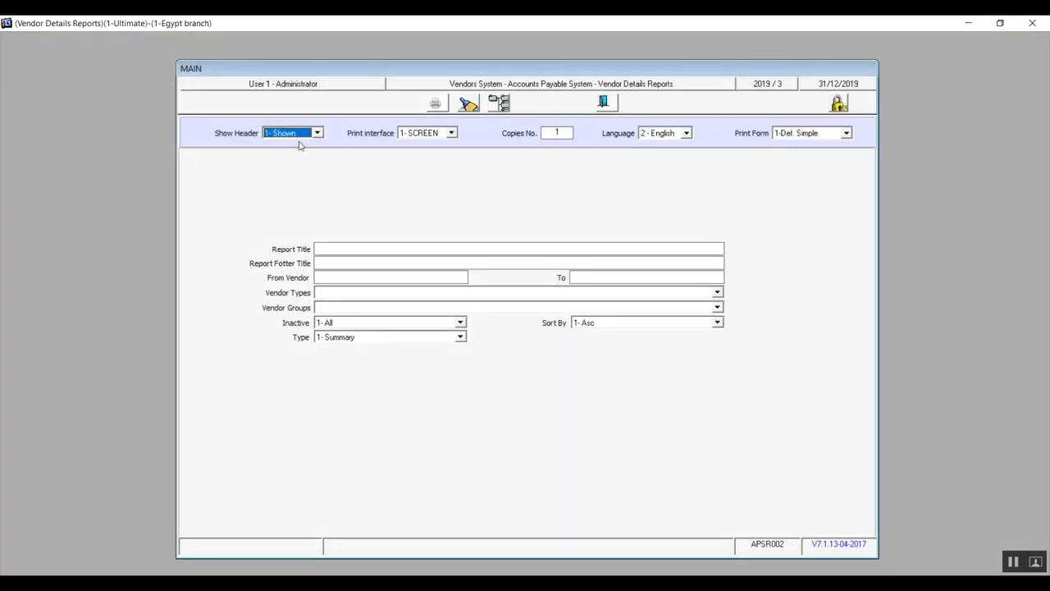
# Step: Switch the report's print interface to 2- PRINTER and back to 1- SCREEN
pyautogui.click(451, 132)
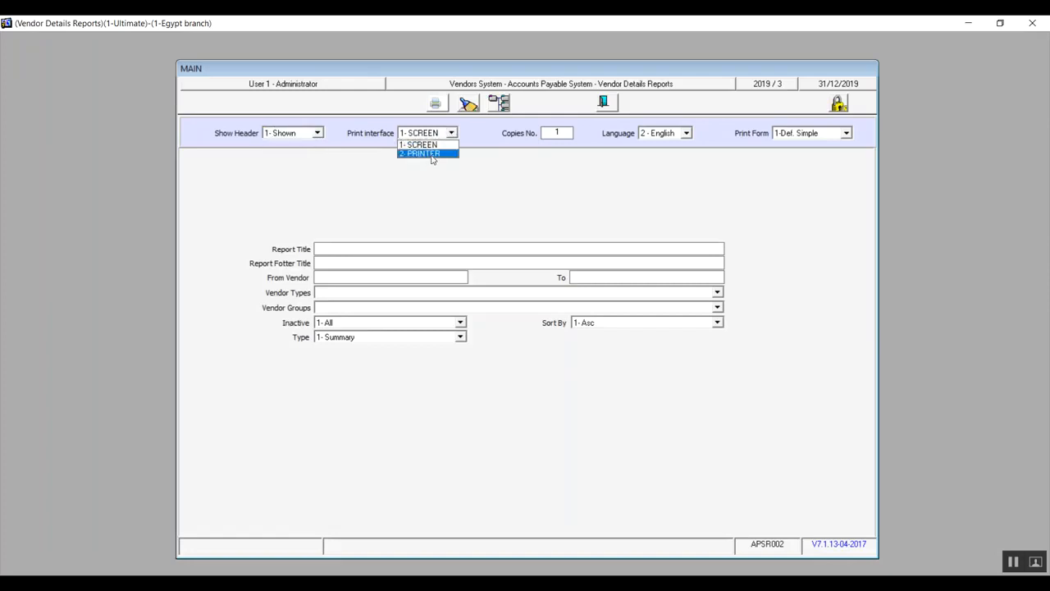
pyautogui.click(433, 156)
pyautogui.click(451, 134)
pyautogui.click(432, 145)
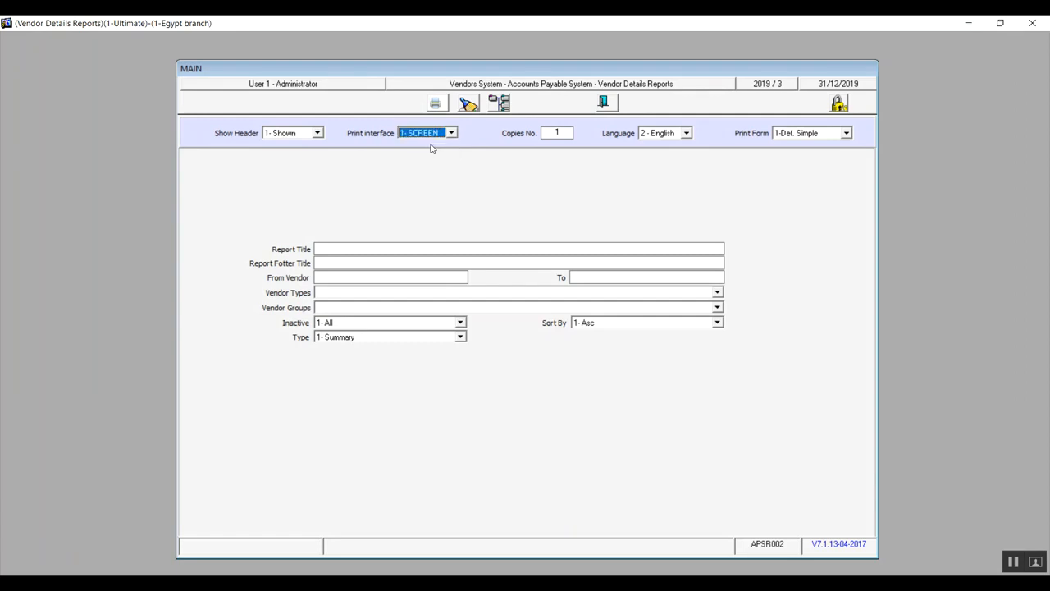
# Step: Review the copies, language and print form options of the report, keeping 2 - English and 1-Def. Simple
pyautogui.click(565, 131)
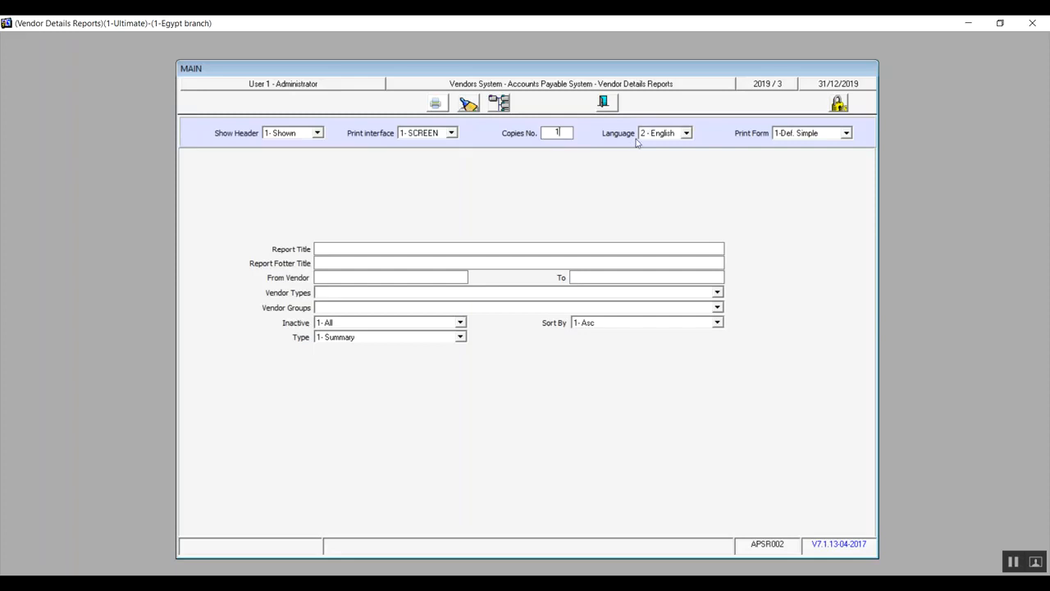
pyautogui.click(686, 134)
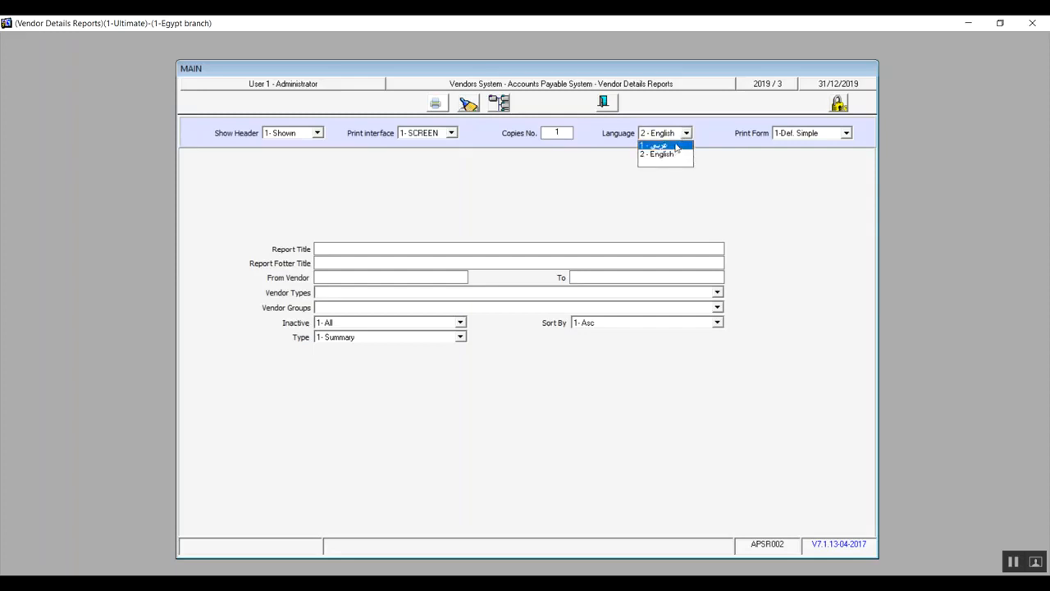
pyautogui.click(675, 154)
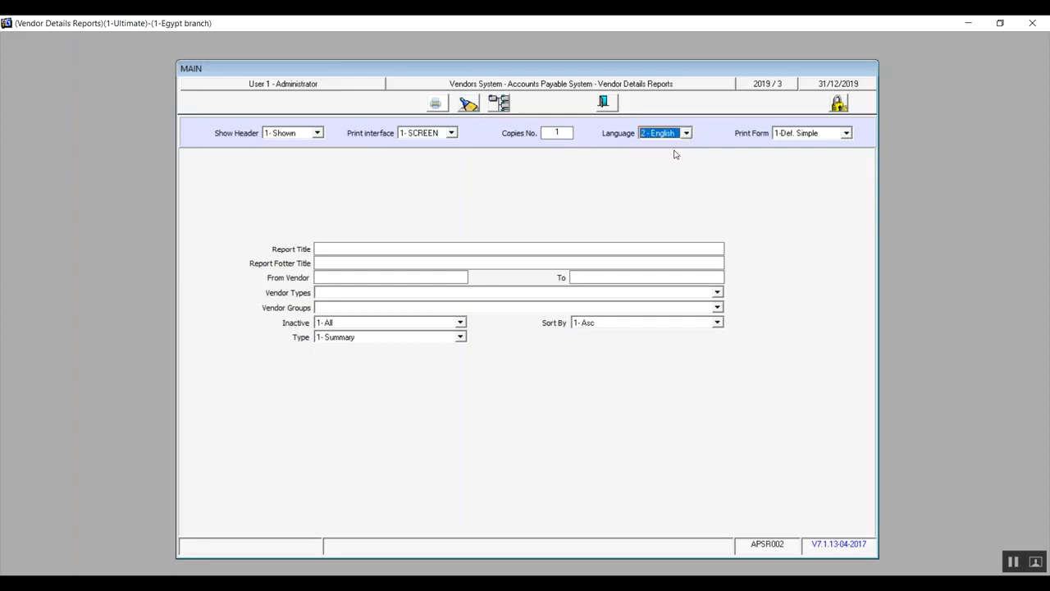
pyautogui.click(845, 134)
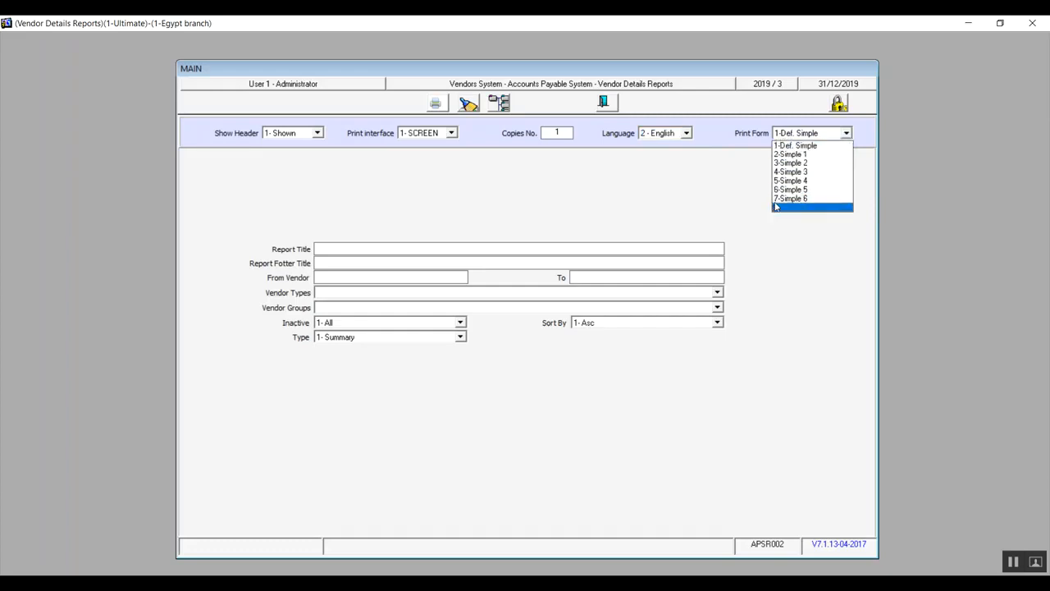
pyautogui.click(807, 145)
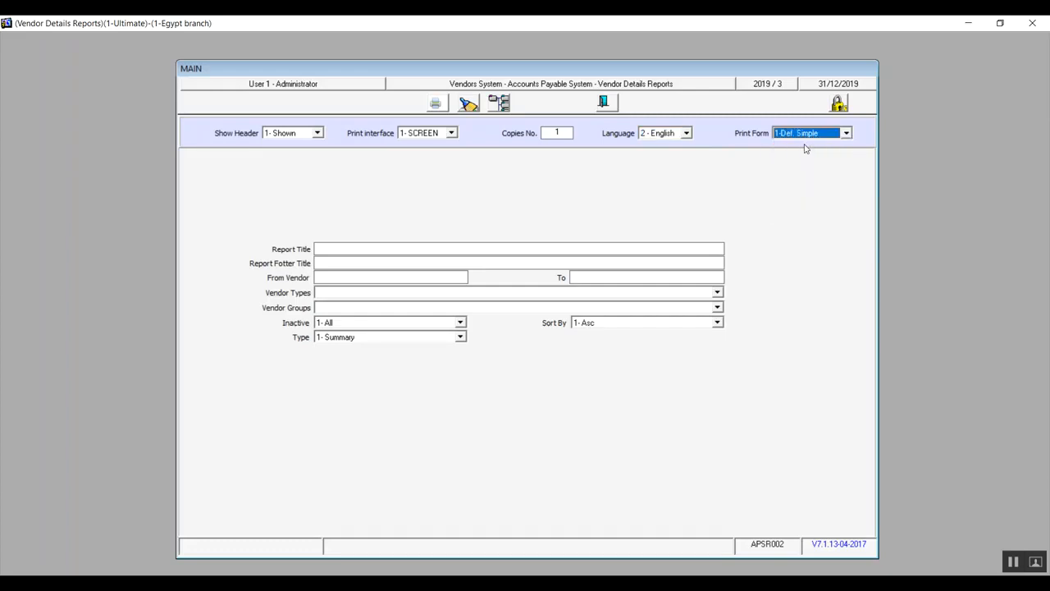
# Step: Set the report title to Hello and preview the vendor details report with it
pyautogui.click(392, 250)
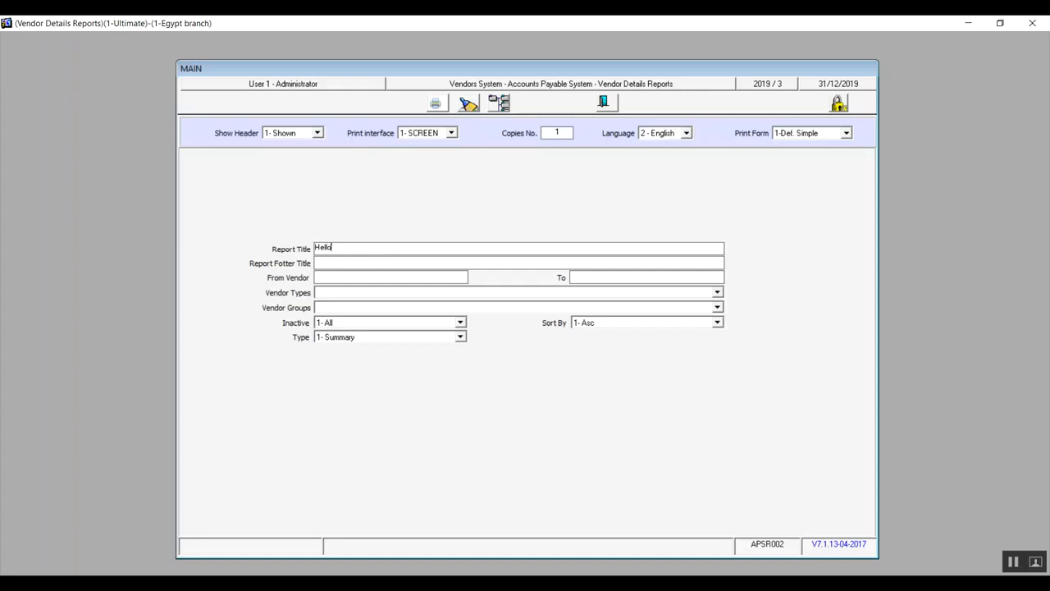
pyautogui.click(436, 102)
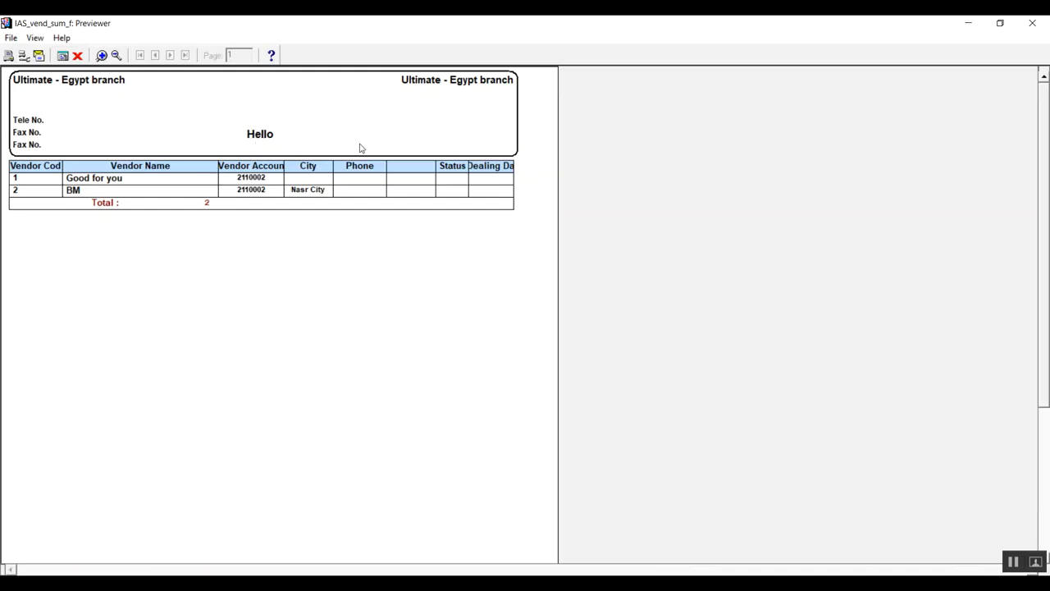
pyautogui.click(1032, 25)
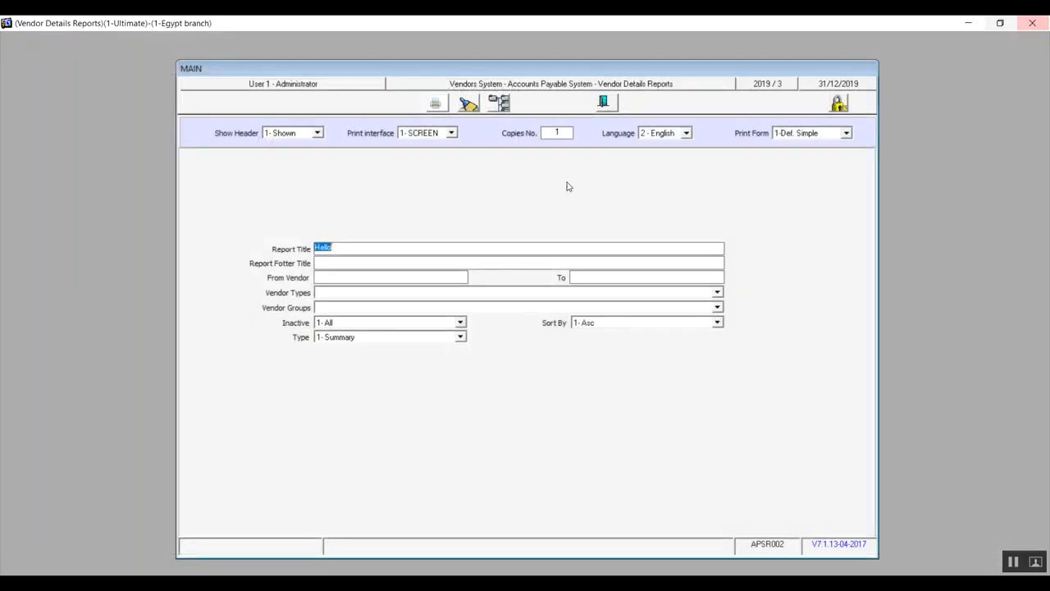
# Step: Preview the report with the footer title Bye, and clear the report form
pyautogui.click(329, 264)
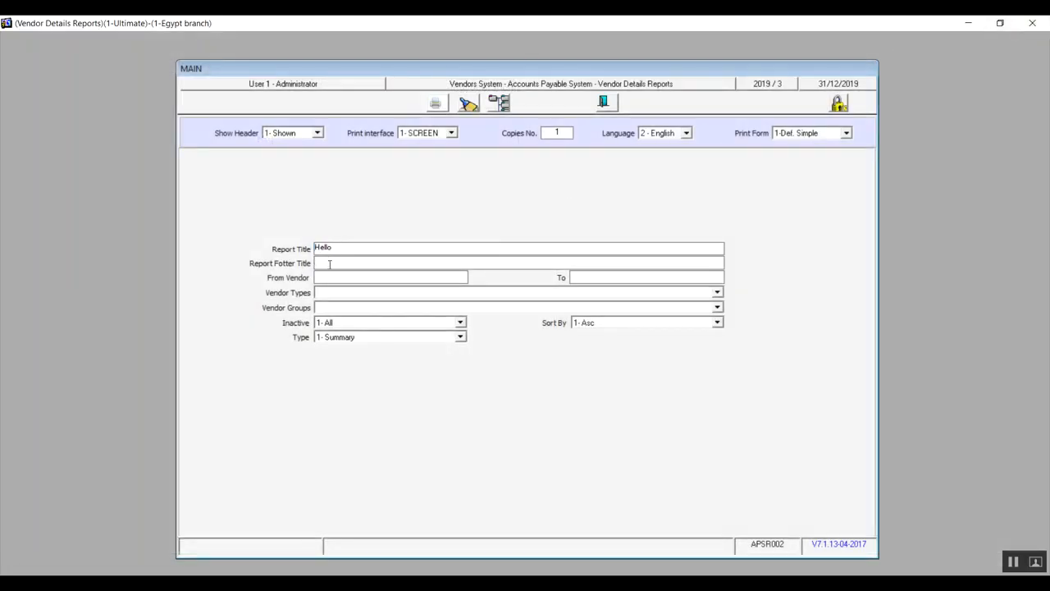
pyautogui.write('Bye')
pyautogui.click(435, 103)
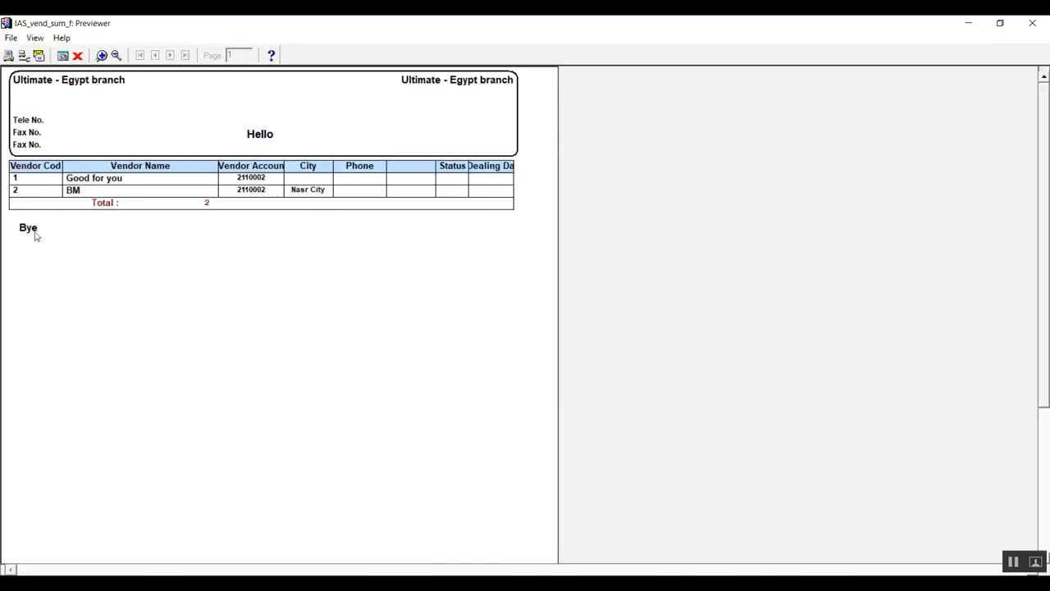
pyautogui.click(1032, 23)
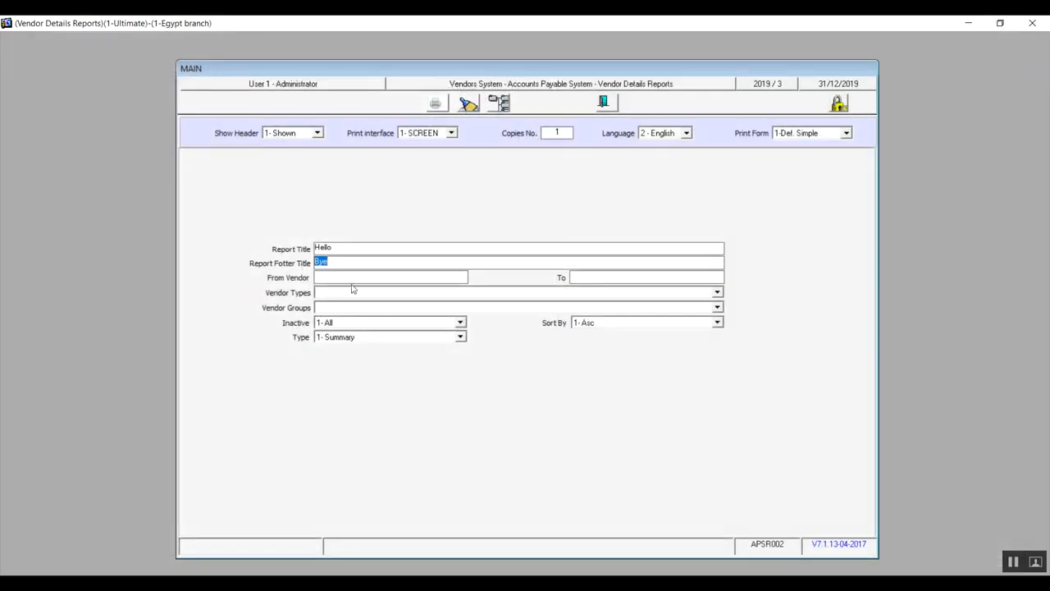
pyautogui.click(464, 103)
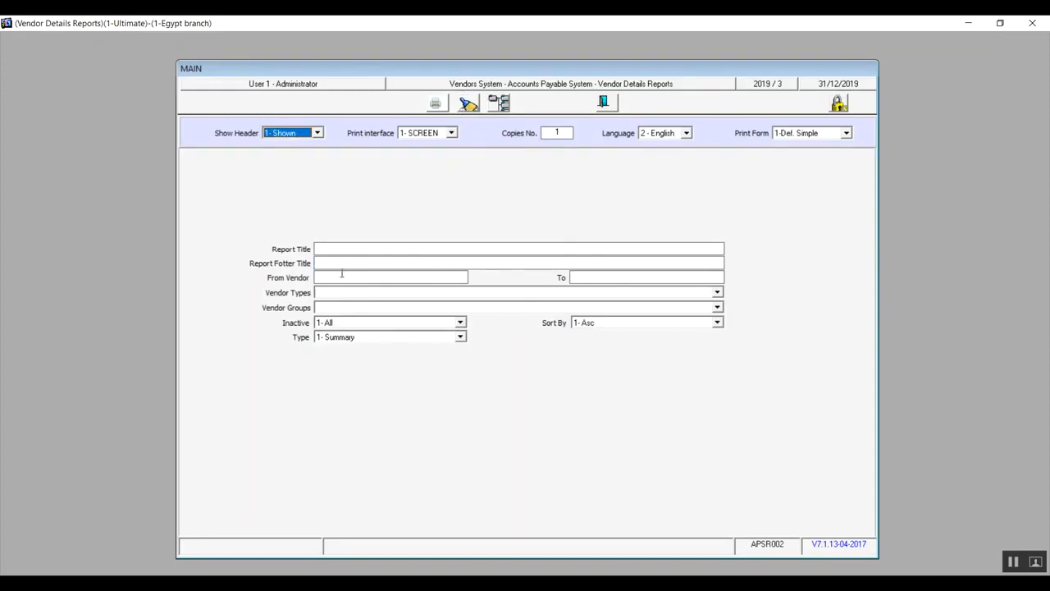
# Step: Review the vendor types, vendor groups and Inactive filter options, leaving types and groups blank and Inactive at 1- All
pyautogui.click(366, 293)
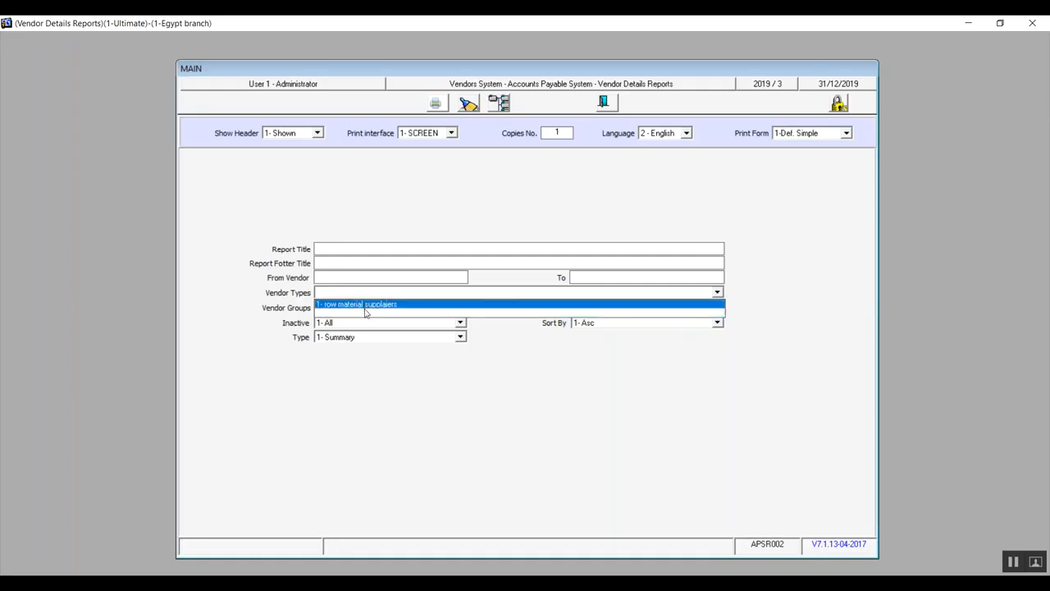
pyautogui.click(365, 311)
pyautogui.click(365, 309)
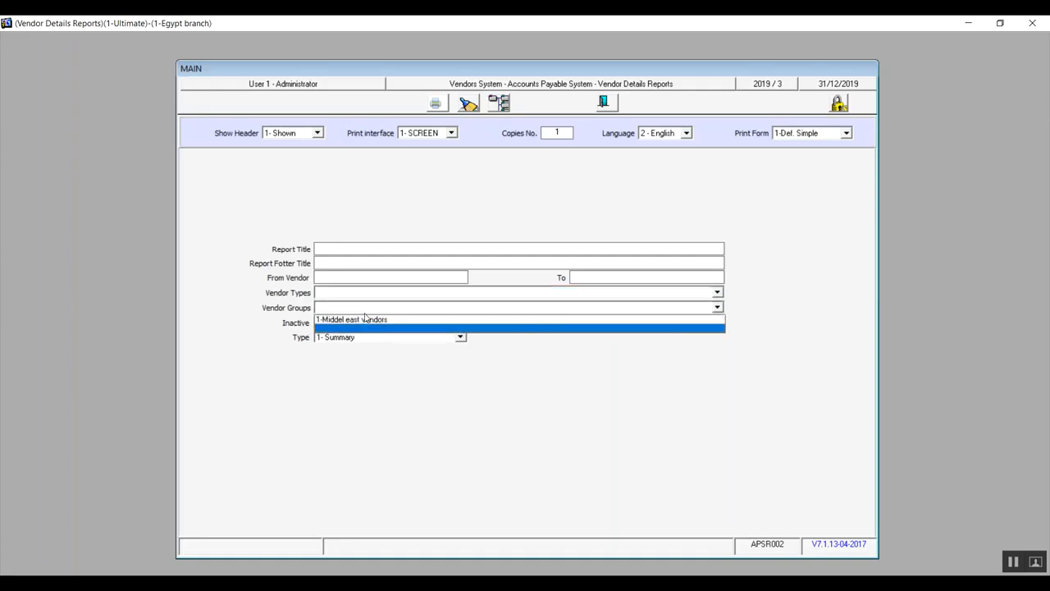
pyautogui.click(365, 313)
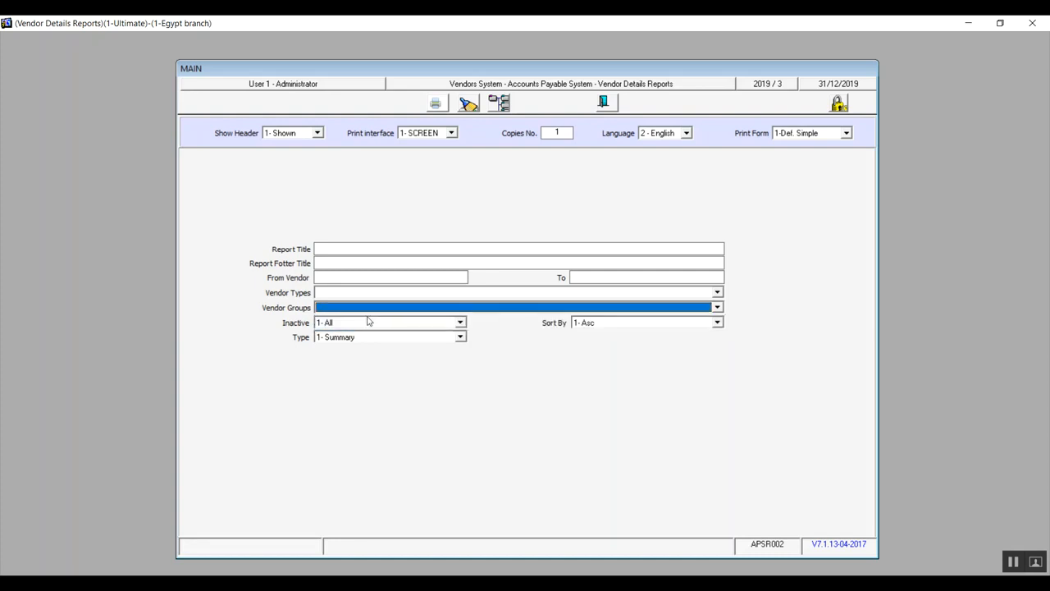
pyautogui.click(383, 323)
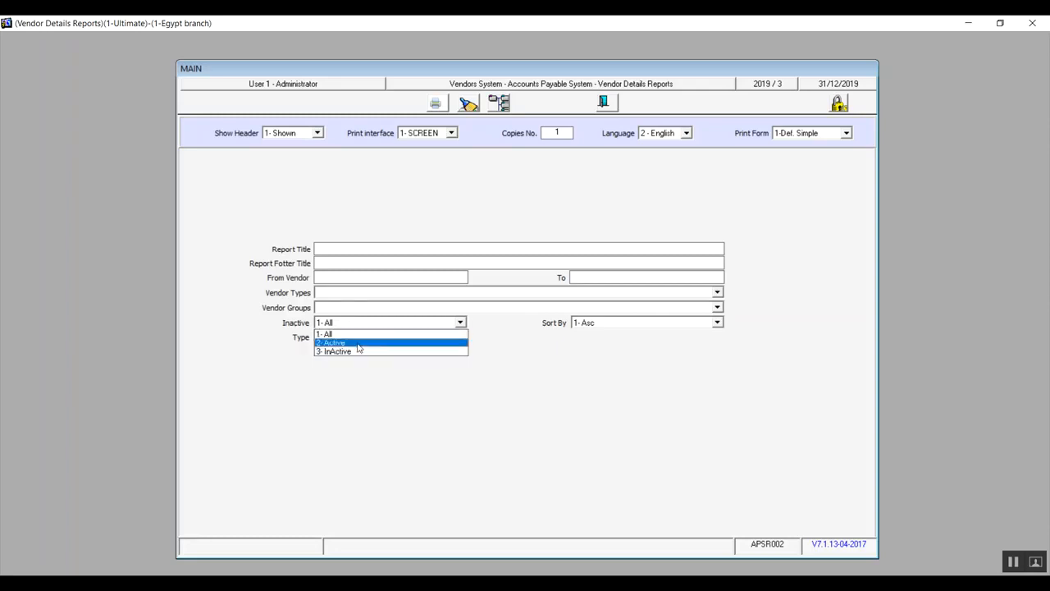
pyautogui.click(359, 337)
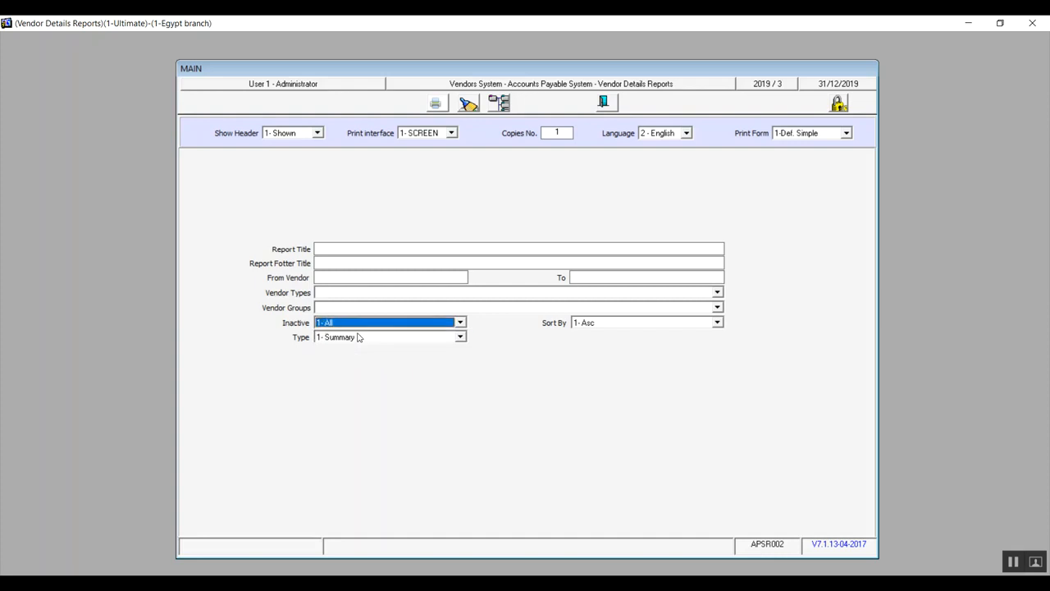
# Step: Preview the vendor details report with the type 1- Summary, and close the preview
pyautogui.click(459, 337)
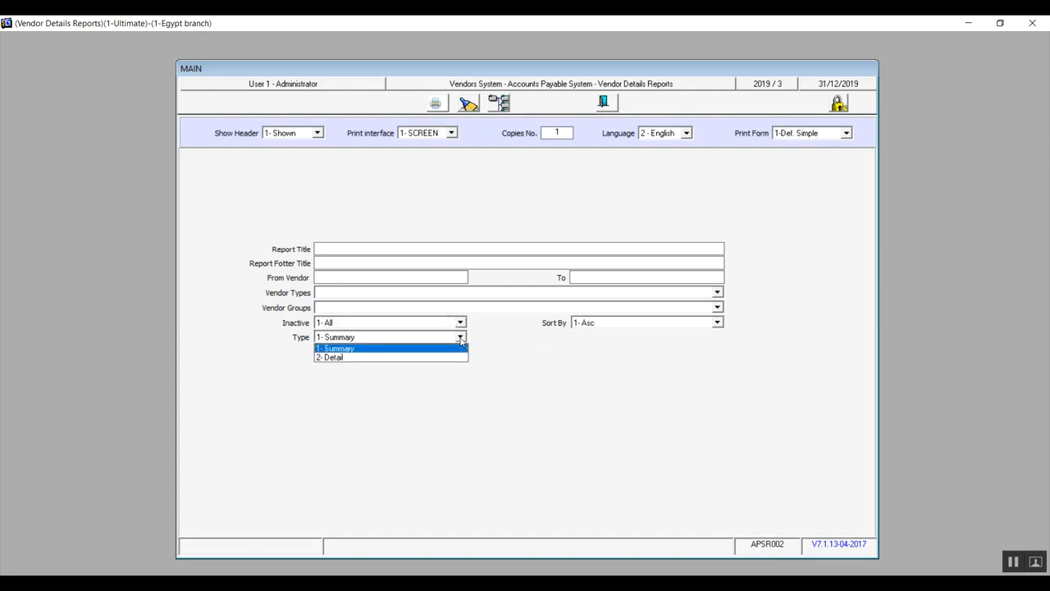
pyautogui.click(407, 348)
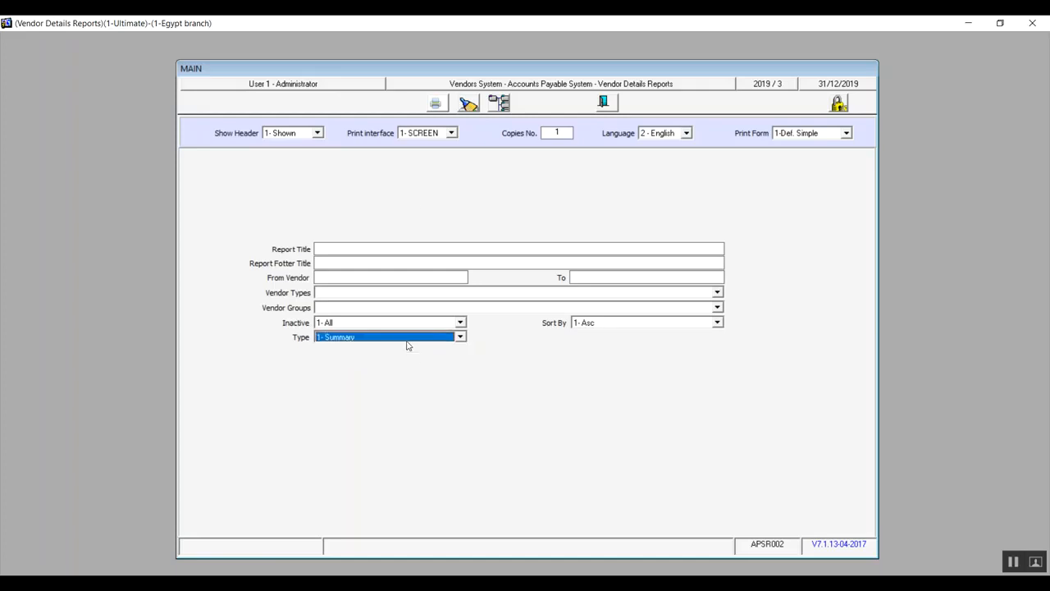
pyautogui.click(437, 103)
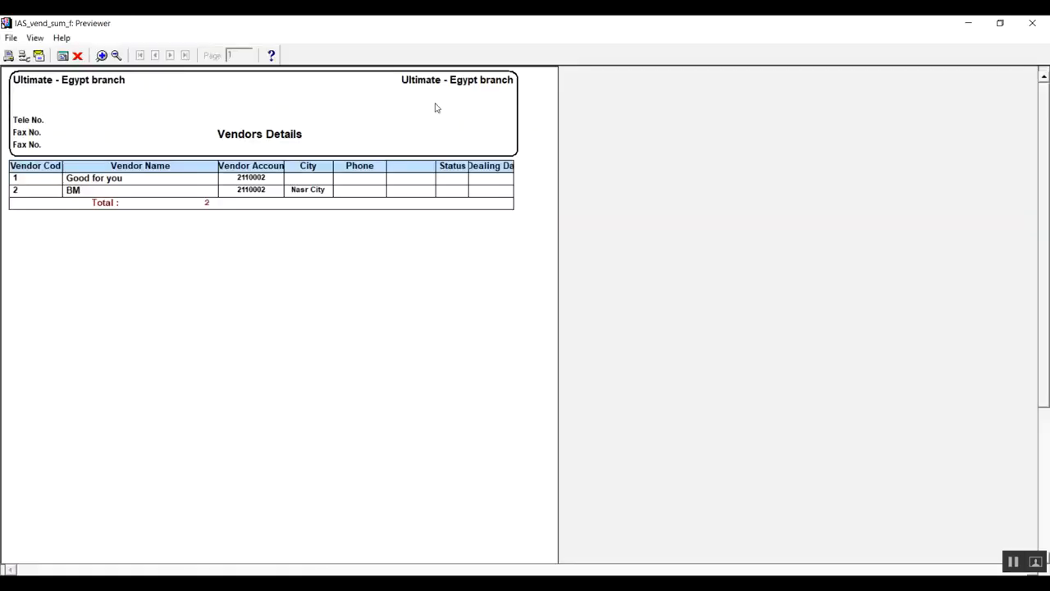
pyautogui.click(1032, 23)
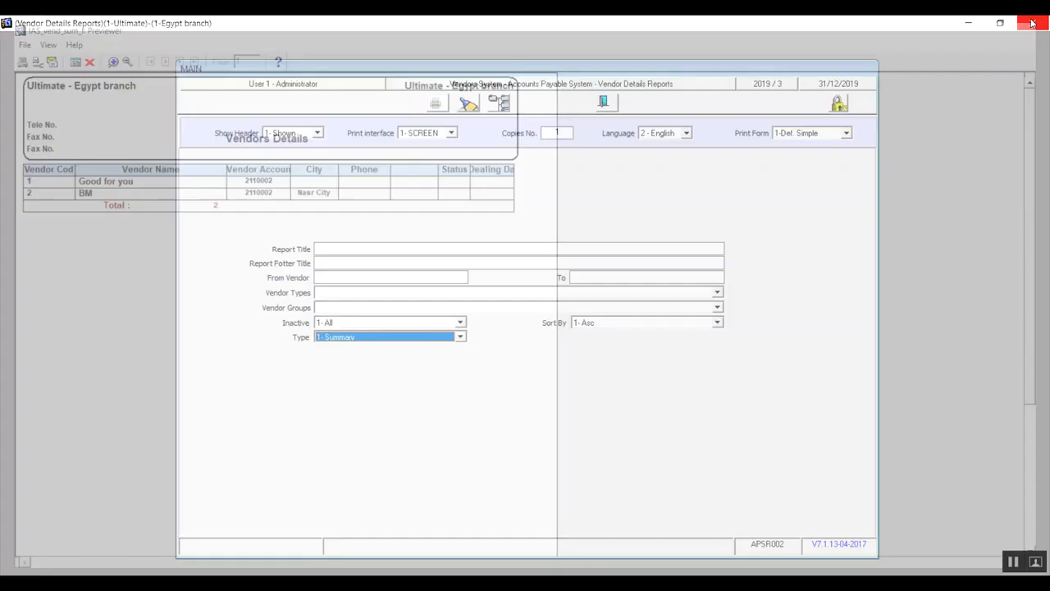
# Step: Try to preview the vendor details report as 2- Detail, and close the preview
pyautogui.click(458, 341)
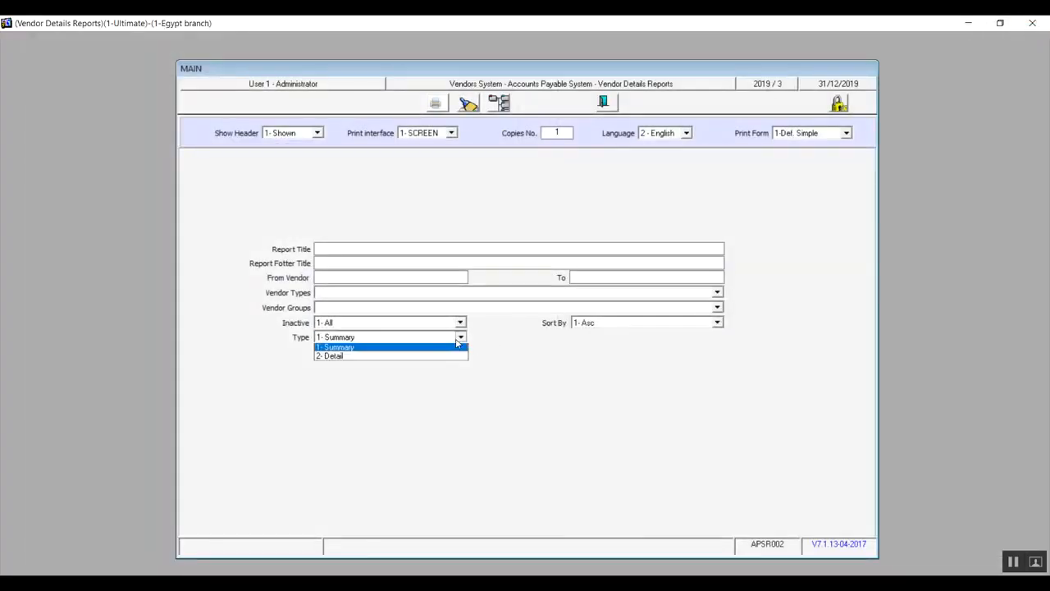
pyautogui.click(401, 355)
pyautogui.click(439, 103)
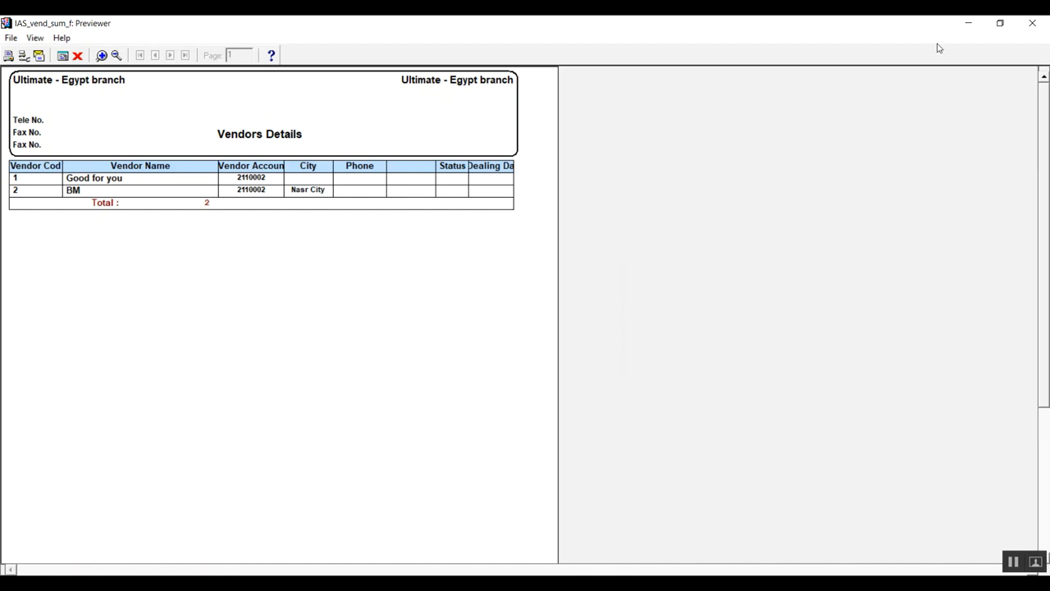
pyautogui.click(1032, 23)
pyautogui.click(460, 336)
pyautogui.click(376, 368)
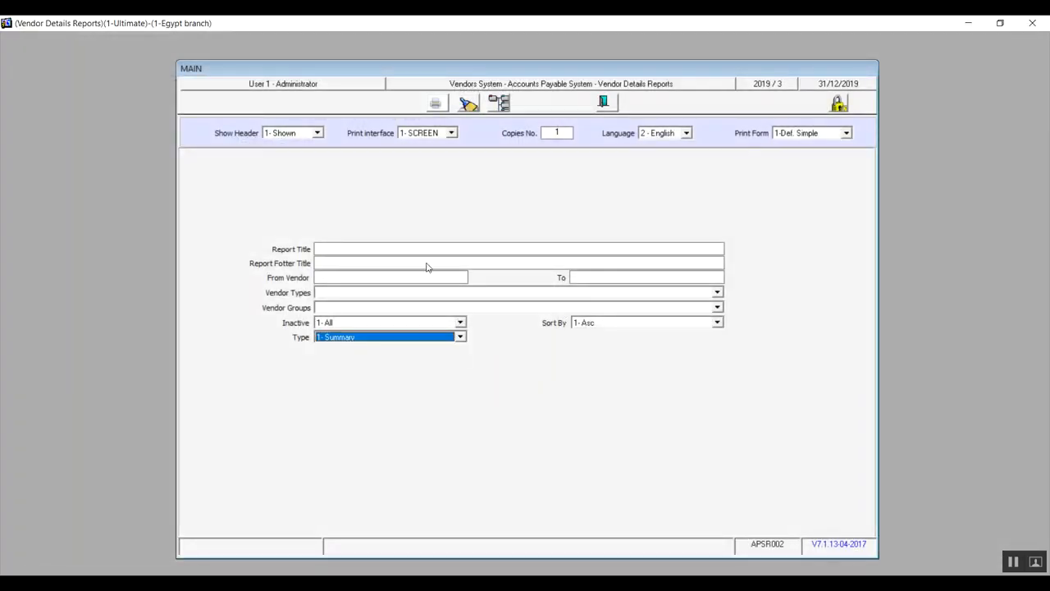
# Step: Set the report type to 2- Detail and preview the report, and review the sort order options, keeping 1- Asc
pyautogui.click(460, 336)
pyautogui.click(373, 359)
pyautogui.click(432, 105)
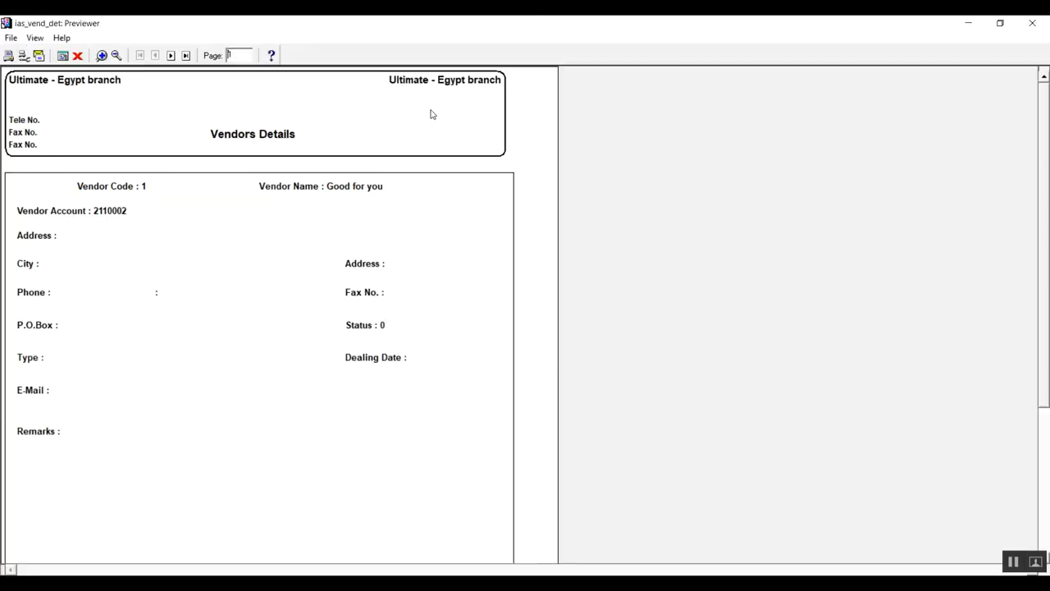
pyautogui.click(1032, 23)
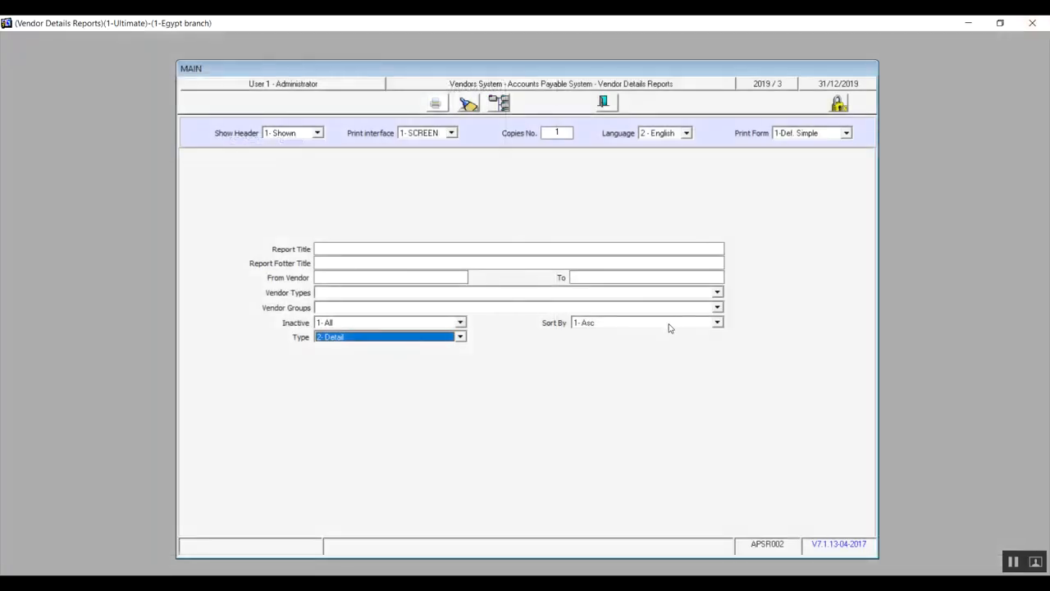
pyautogui.click(669, 325)
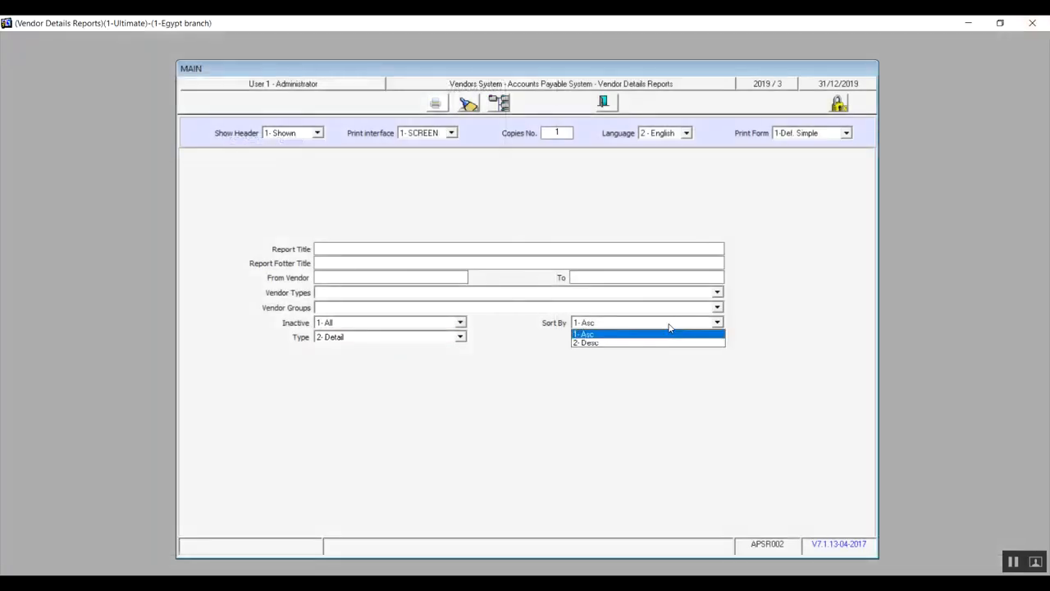
pyautogui.click(569, 413)
# Step: Close the Vendor Details Reports form and collapse the Vendors System branch
pyautogui.click(607, 107)
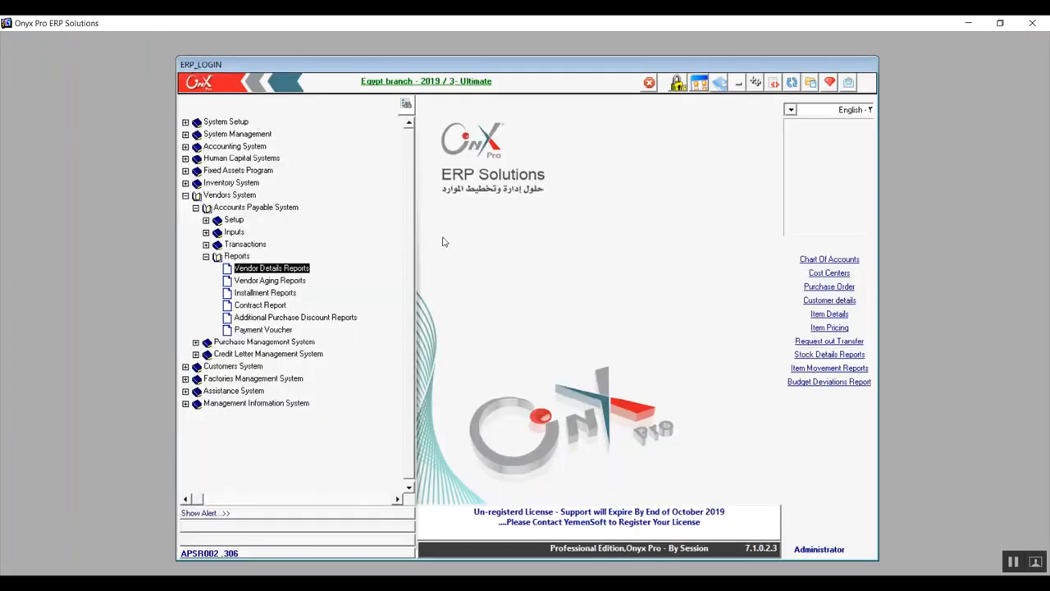
pyautogui.click(186, 195)
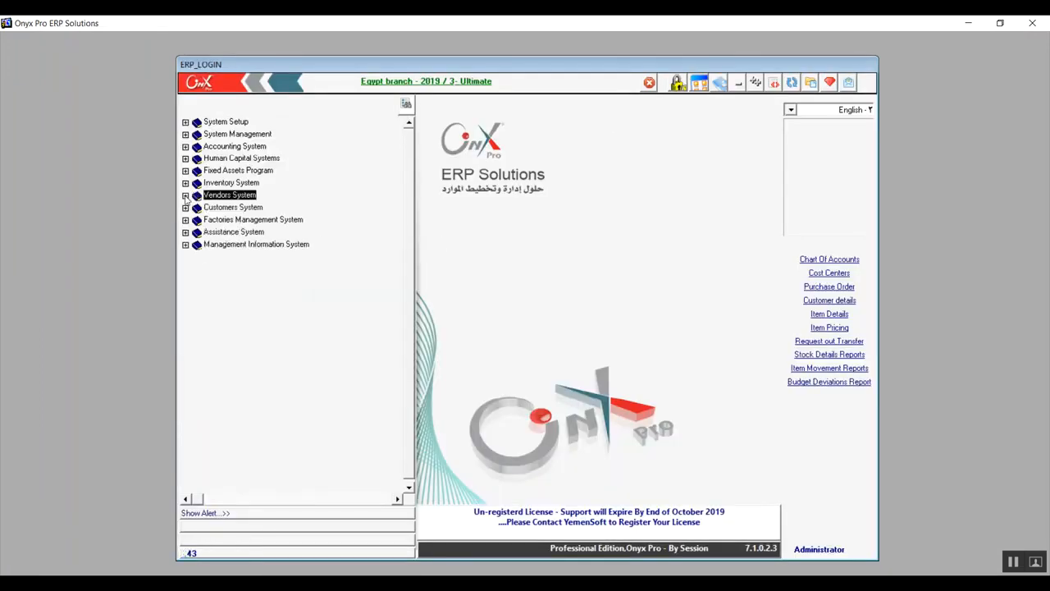